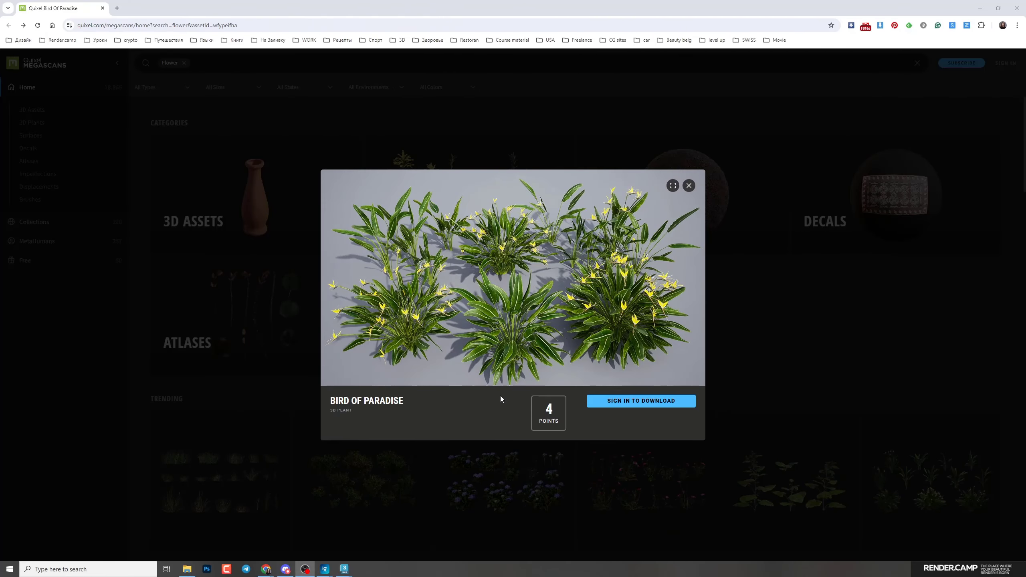
# Preview the plant variations image, then drag Var2_LOD0.fbx from the Gardenplant folder into the 3ds Max viewport.
pyautogui.hotkey('alt', 'Tab')
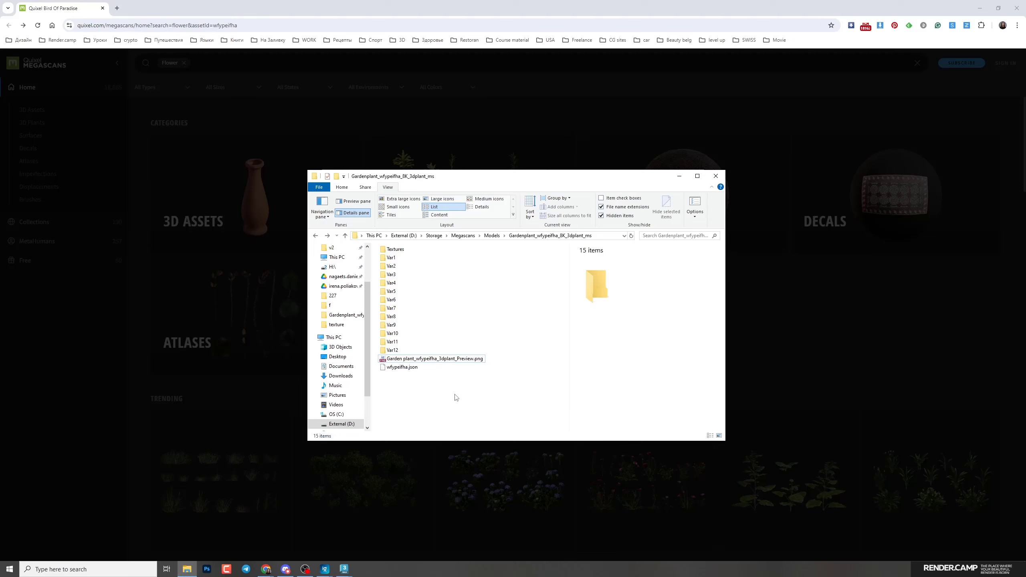
pyautogui.doubleClick(435, 359)
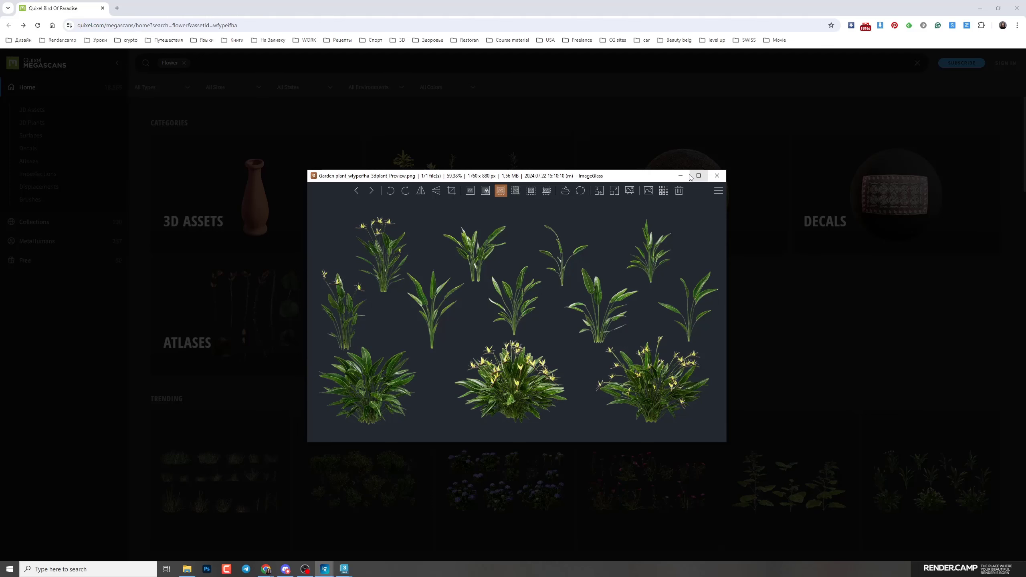
pyautogui.click(717, 176)
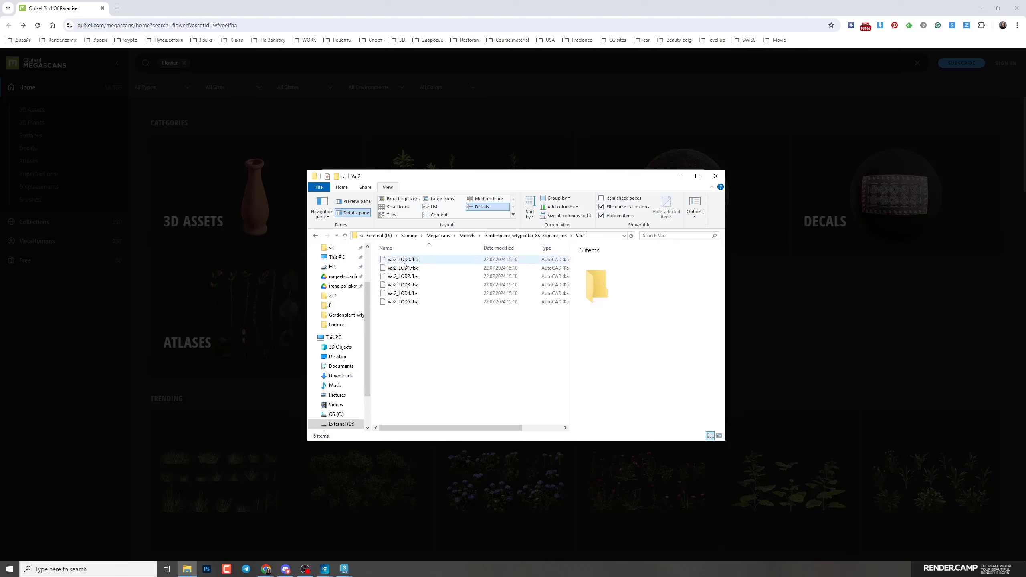
pyautogui.click(419, 263)
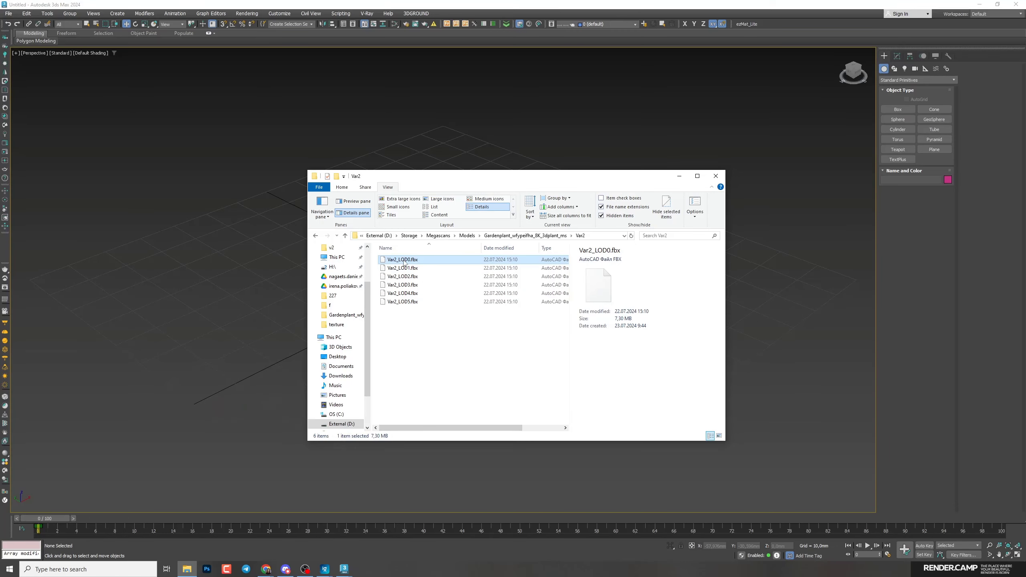
pyautogui.moveTo(402, 260); pyautogui.dragTo(209, 271)
# Import the dropped Var2_LOD0.fbx model and check the output Width in Render Setup.
pyautogui.click(248, 280)
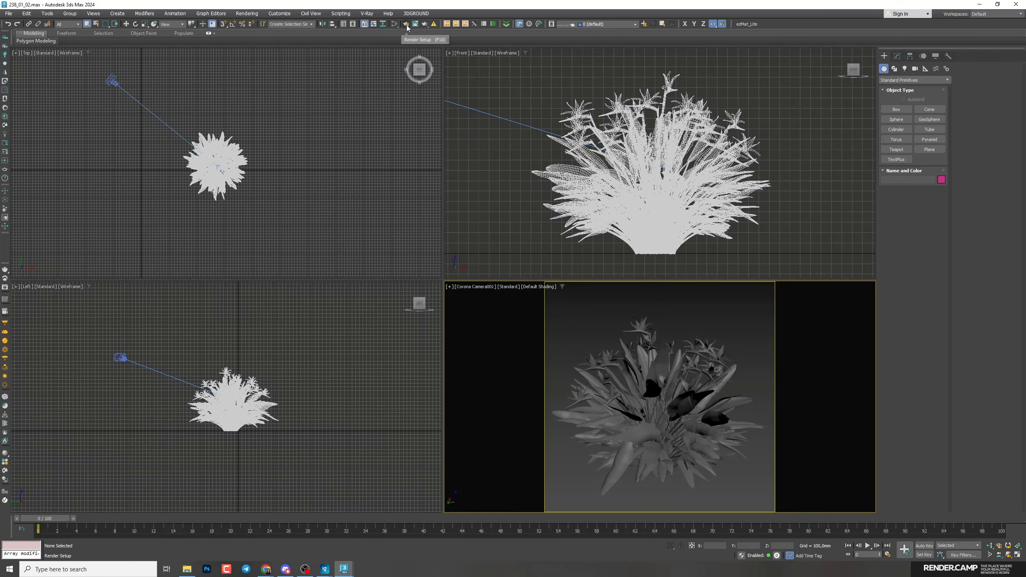
pyautogui.click(407, 25)
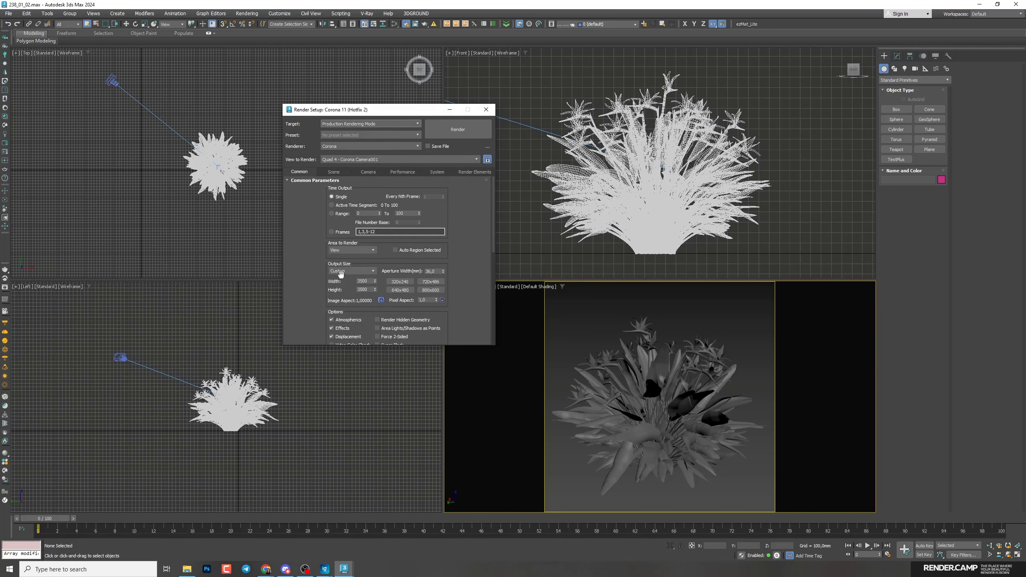
pyautogui.doubleClick(368, 282)
pyautogui.press('F10')
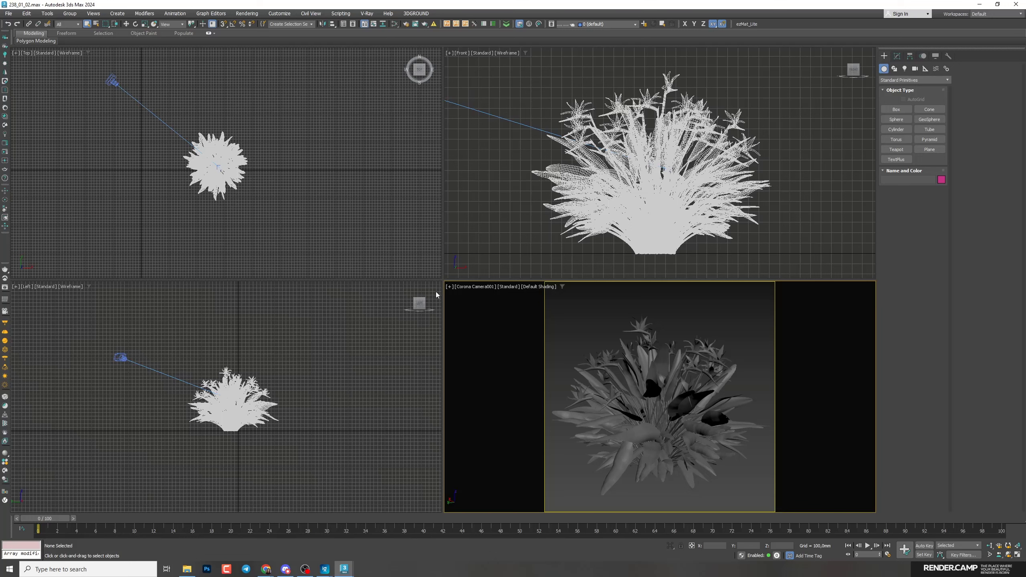
# Add the environment map to the Slate Material Editor as an instance and enlarge the Map #1 preview.
pyautogui.click(406, 23)
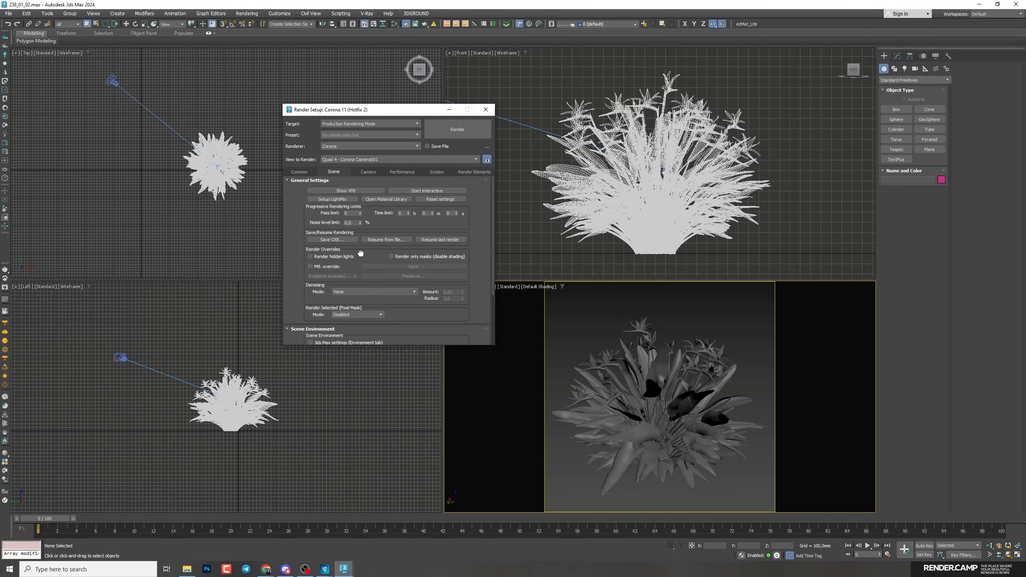
pyautogui.moveTo(361, 254); pyautogui.dragTo(357, 169)
pyautogui.click(395, 23)
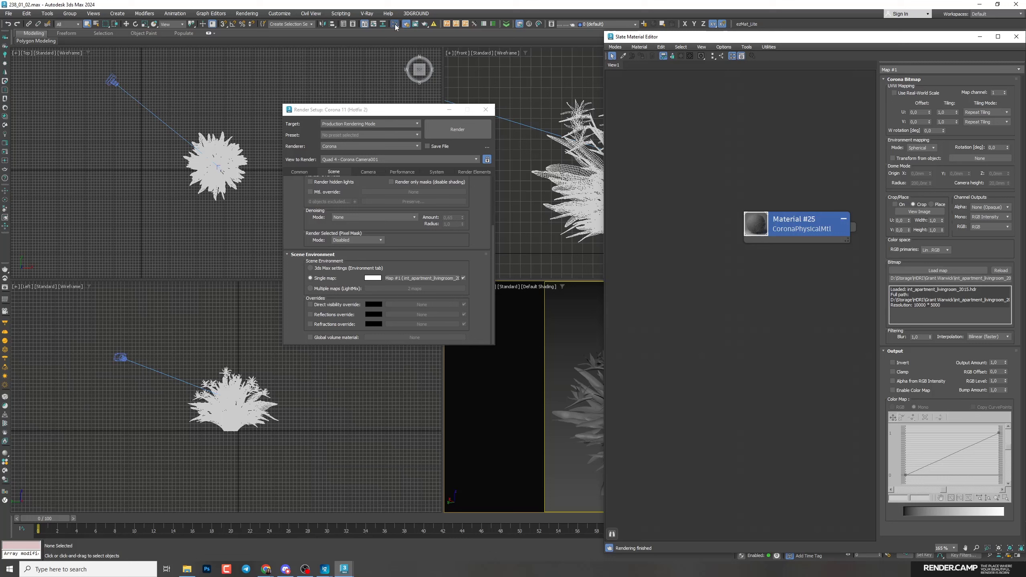
pyautogui.moveTo(695, 281); pyautogui.dragTo(696, 280)
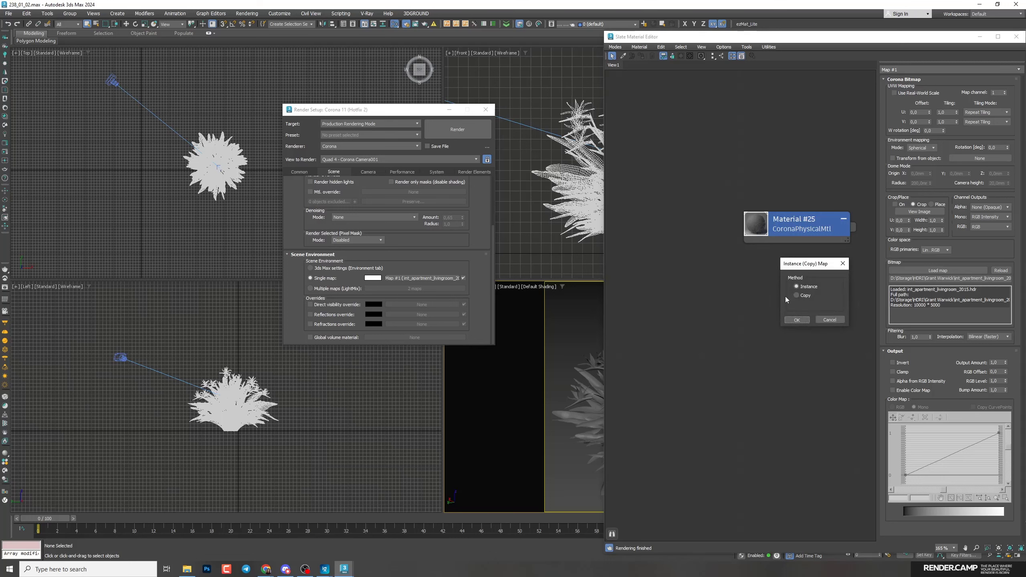
pyautogui.click(797, 320)
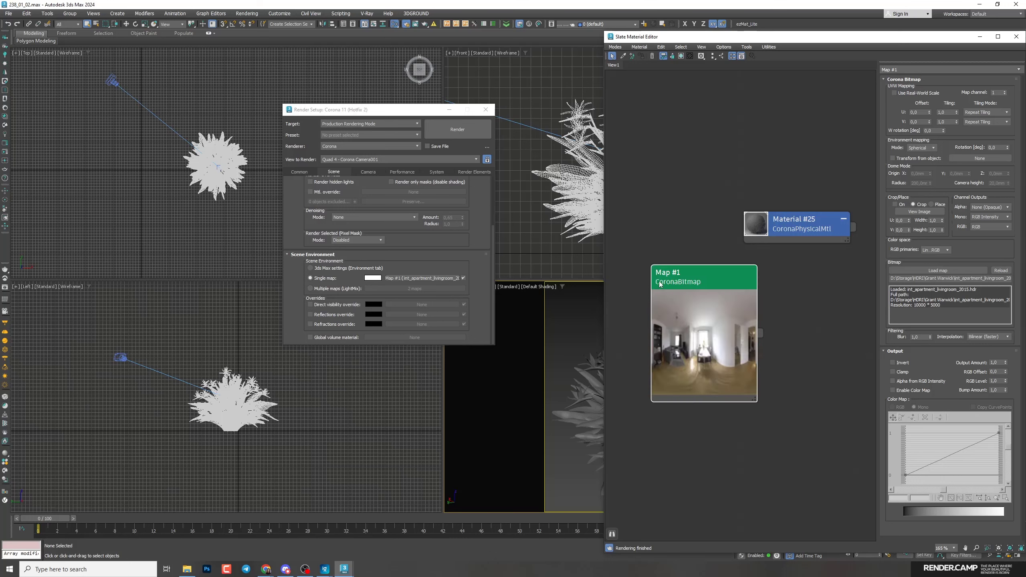
pyautogui.moveTo(757, 404); pyautogui.dragTo(850, 494)
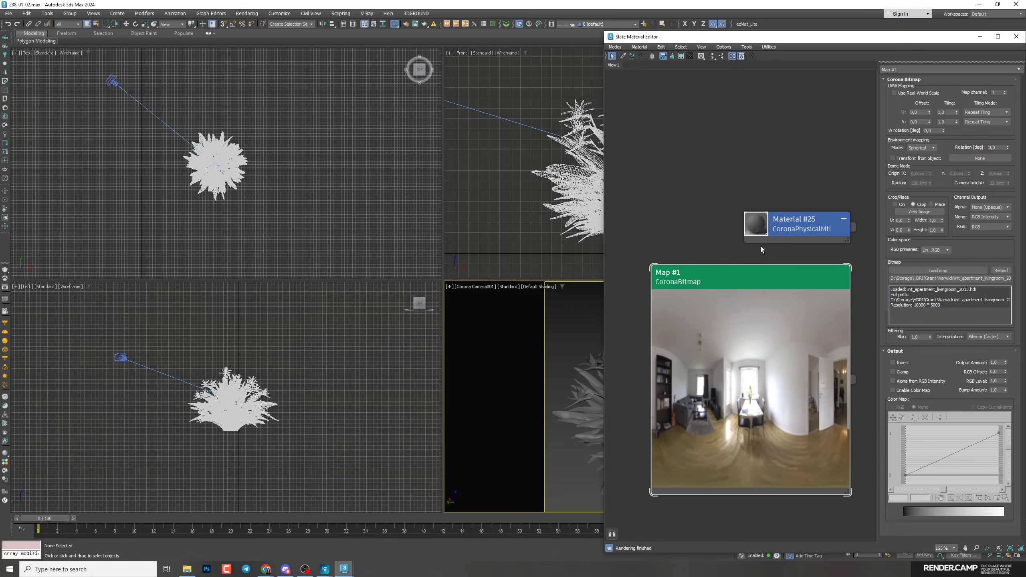
# Show Material #25's CoronaPhysicalMtl parameters and confirm its base colour.
pyautogui.doubleClick(794, 228)
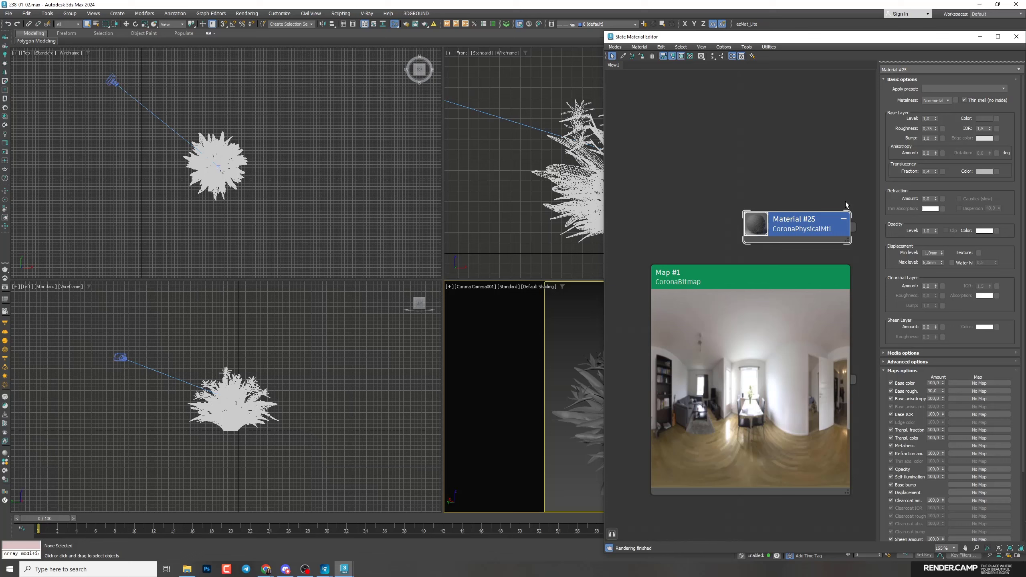
pyautogui.click(985, 119)
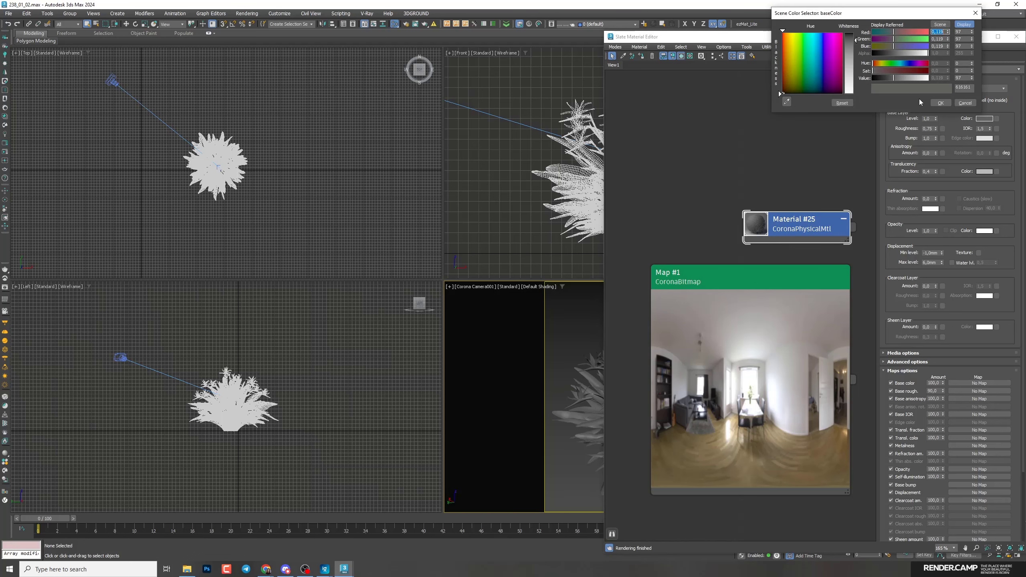
pyautogui.click(941, 103)
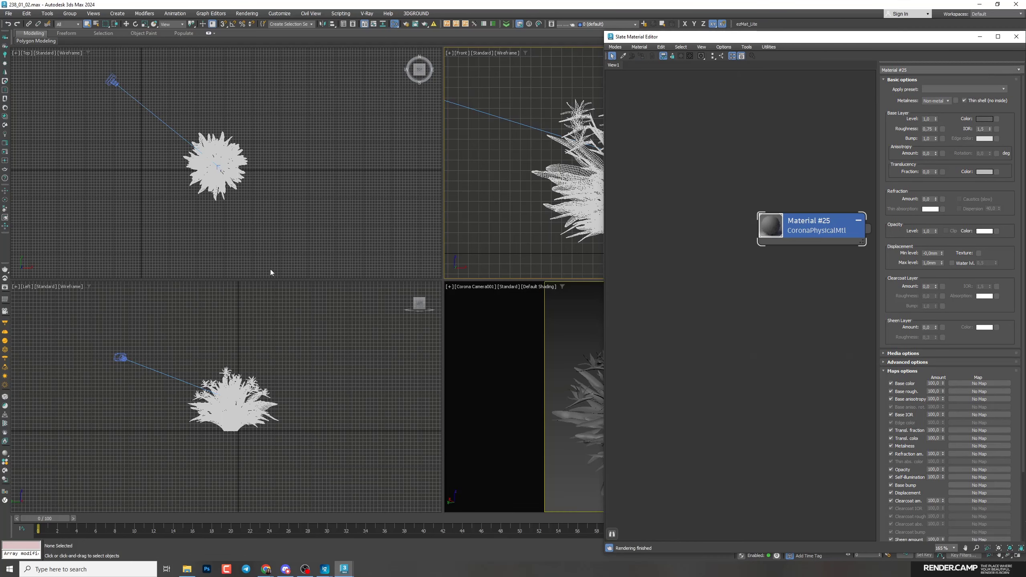
# Start an interactive Corona render of the grey plant and review the VFB tone mapping settings.
pyautogui.click(5, 152)
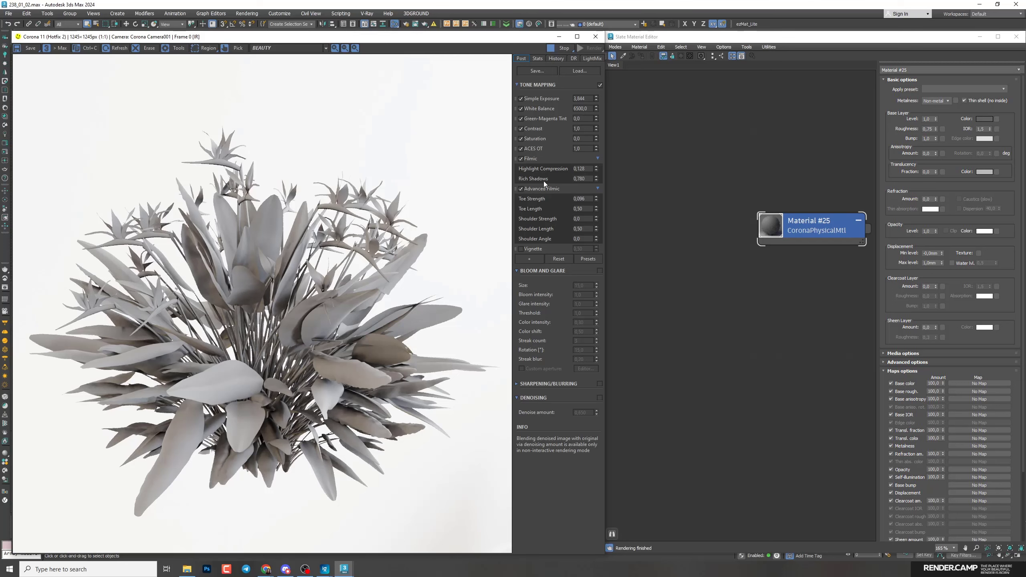
pyautogui.moveTo(527, 197)
# From Textures > Atlas, add wfypeifha_8K_Opacity.jpg as a bitmap and wire it to Material #25's Opacity color.
pyautogui.hotkey('alt', 'Tab')
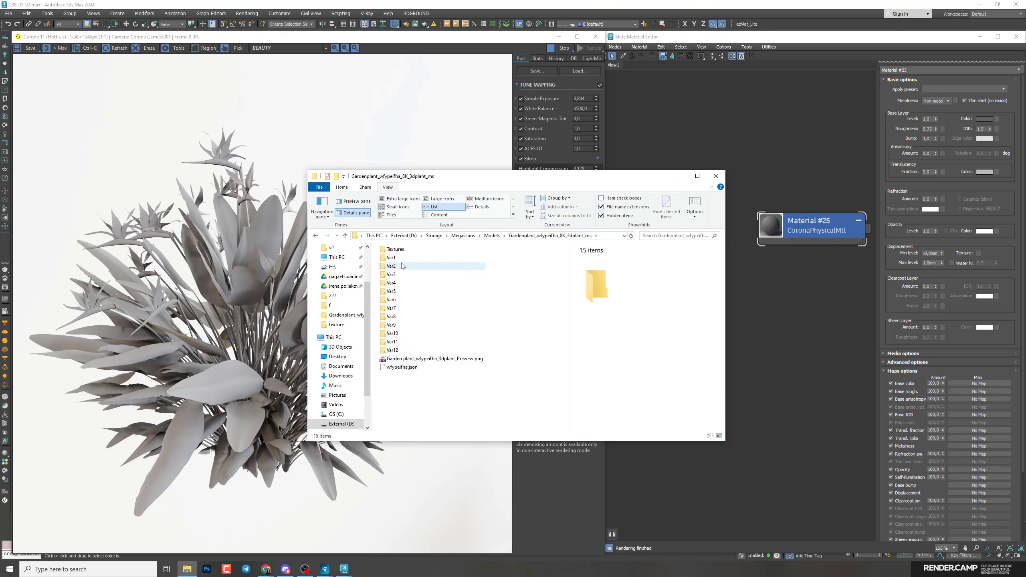
pyautogui.doubleClick(392, 250)
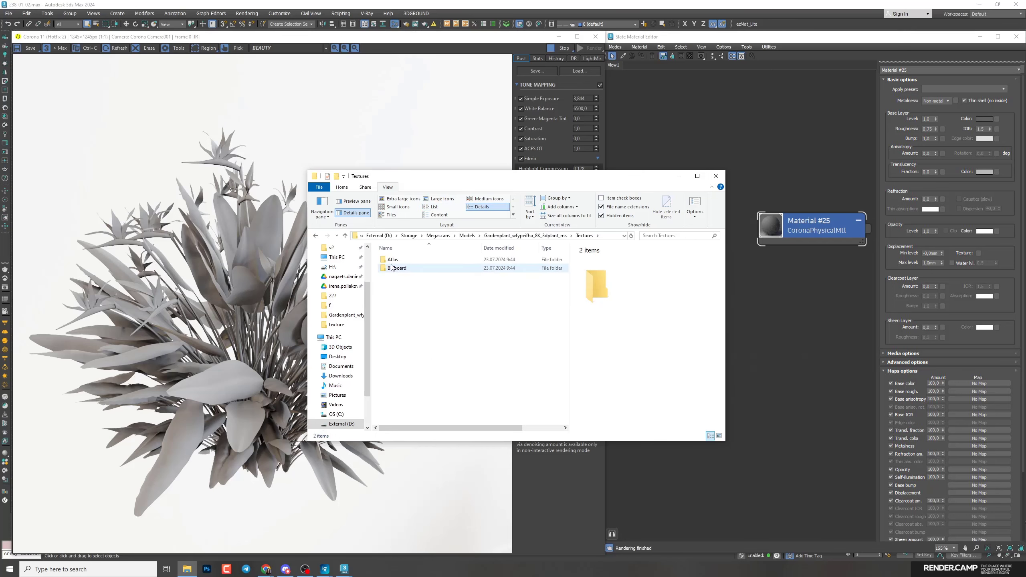
pyautogui.doubleClick(402, 263)
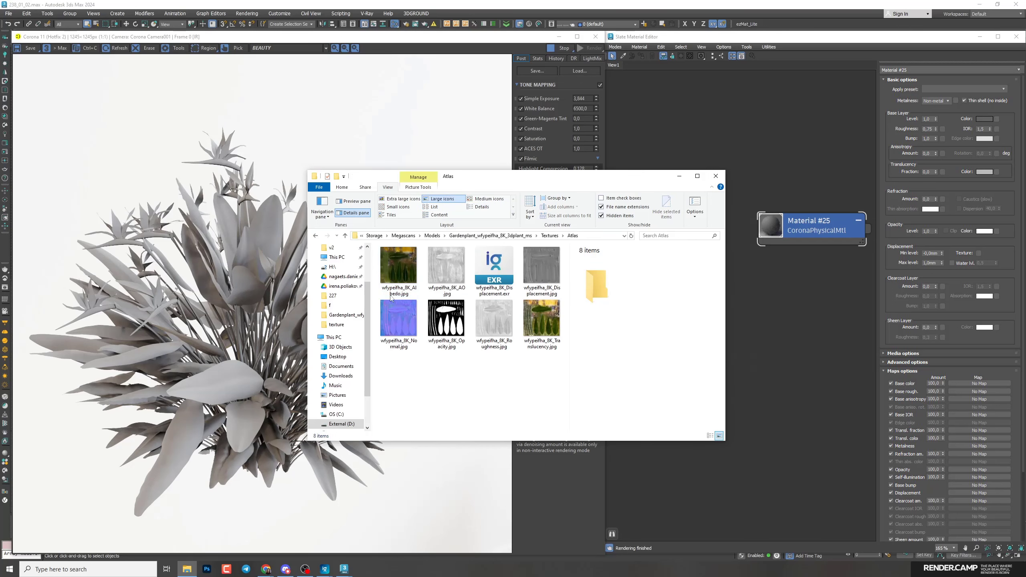
pyautogui.moveTo(435, 322)
pyautogui.moveTo(448, 349); pyautogui.dragTo(622, 226)
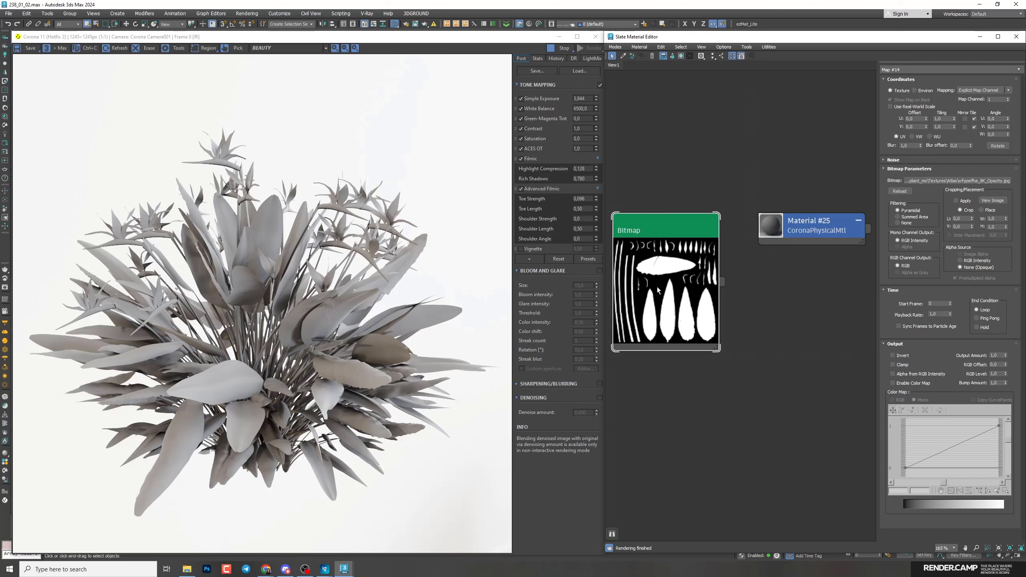
pyautogui.moveTo(721, 284); pyautogui.dragTo(754, 382)
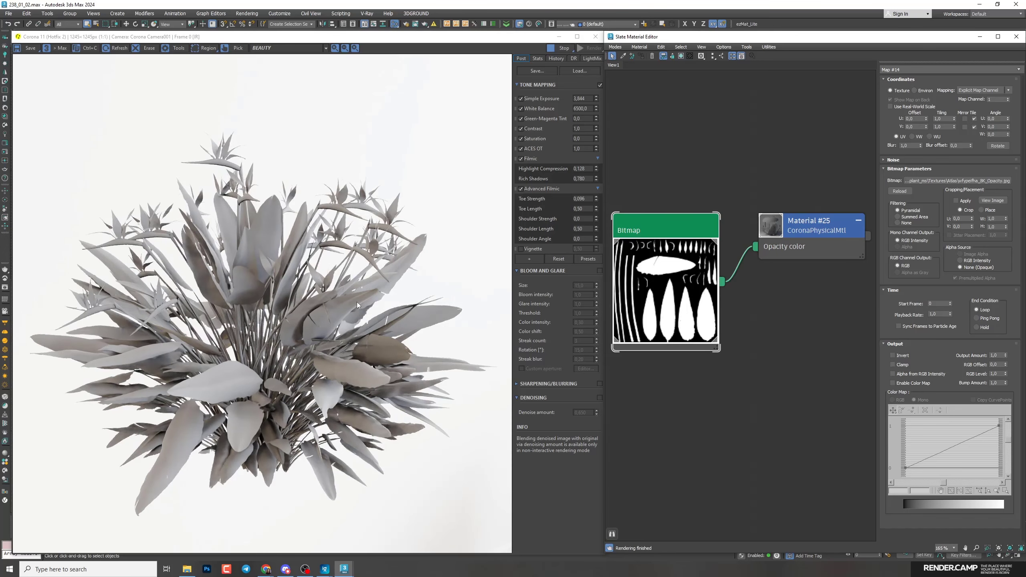
# Add wfypeifha_8K_Albedo.jpg as Map #15 and wire it to Material #25's Base color.
pyautogui.hotkey('alt', 'Tab')
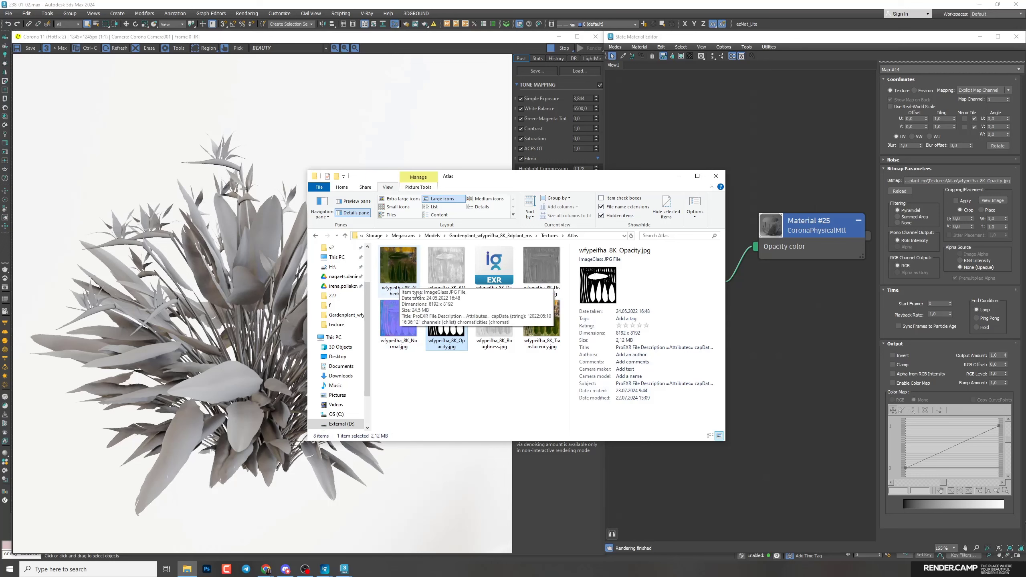
pyautogui.moveTo(397, 272); pyautogui.dragTo(662, 147)
pyautogui.moveTo(722, 162); pyautogui.dragTo(758, 250)
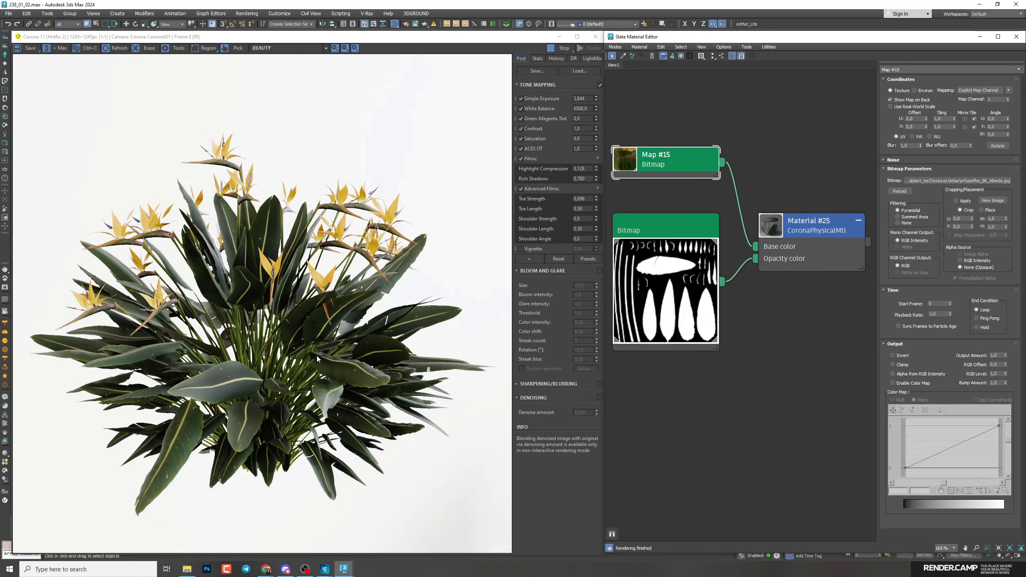
pyautogui.hotkey('alt', 'Tab')
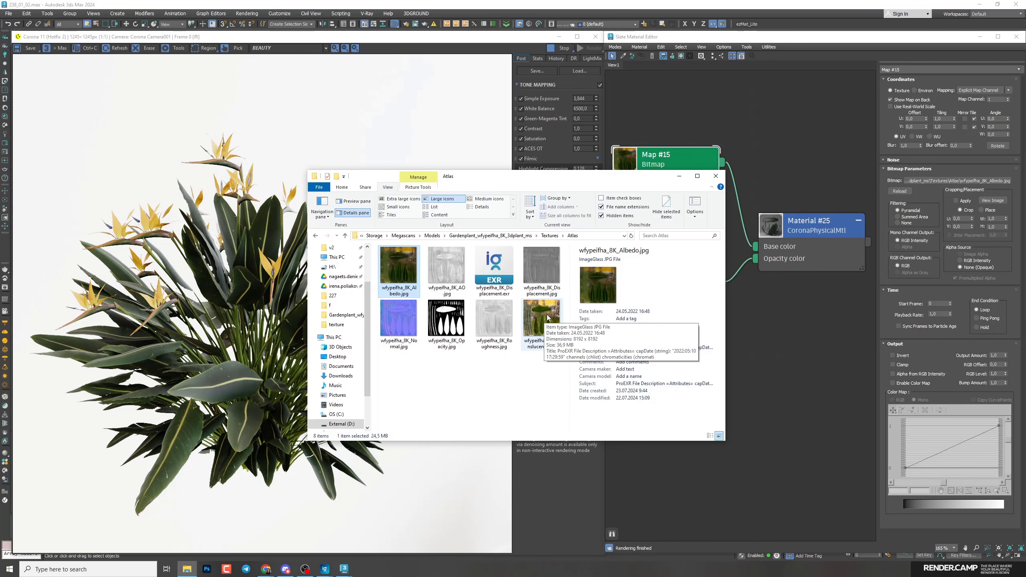
# Wire the Translucency bitmap to Material #25 and set the translucency fraction to 0,4.
pyautogui.moveTo(547, 318); pyautogui.dragTo(647, 237)
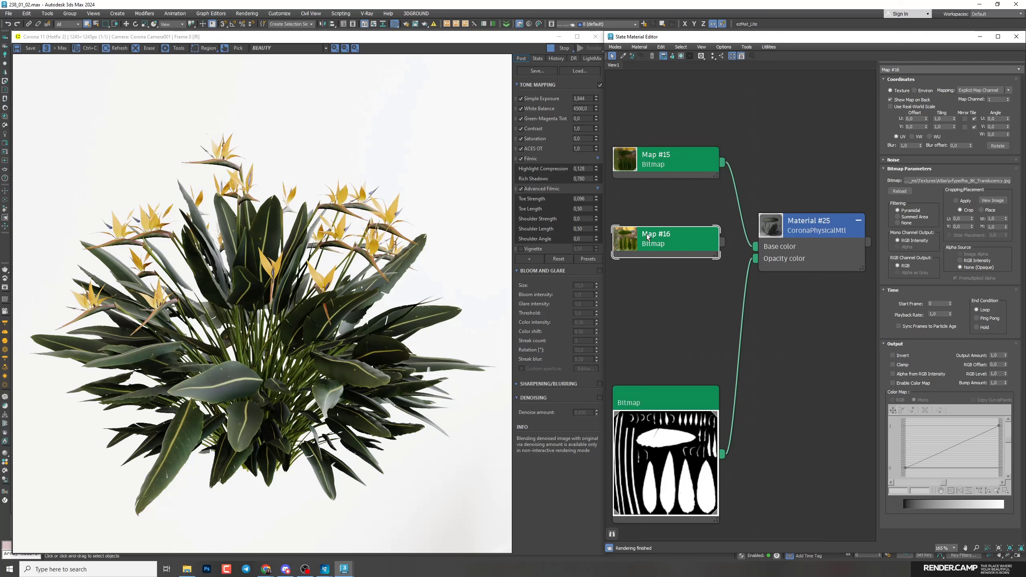
pyautogui.moveTo(722, 242); pyautogui.dragTo(756, 332)
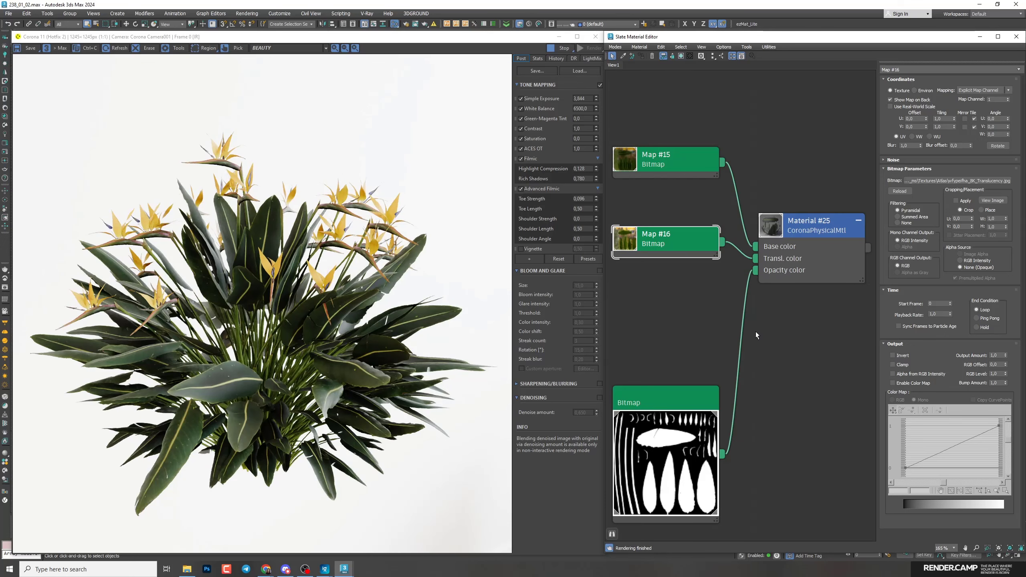
pyautogui.click(801, 232)
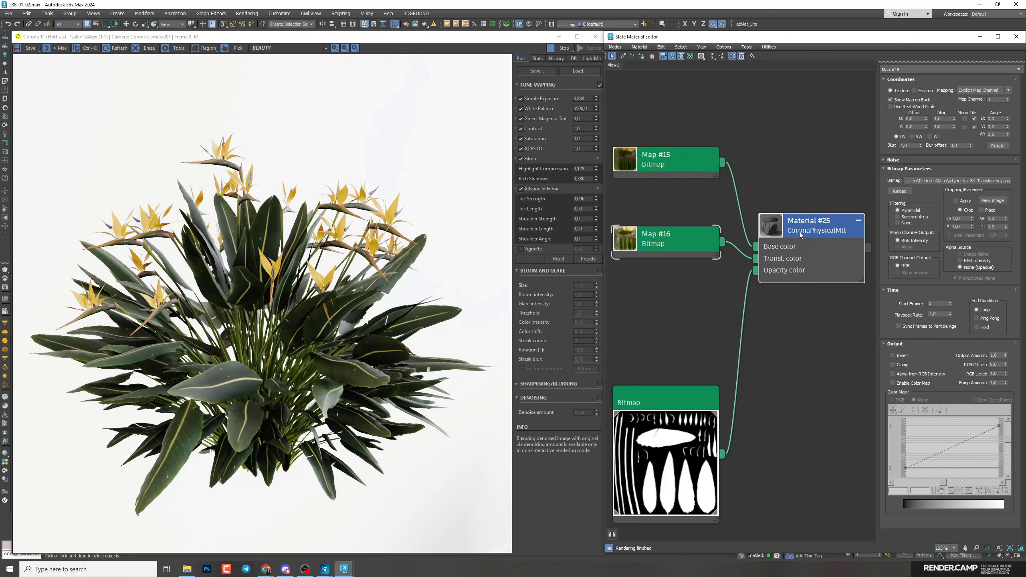
pyautogui.click(799, 232)
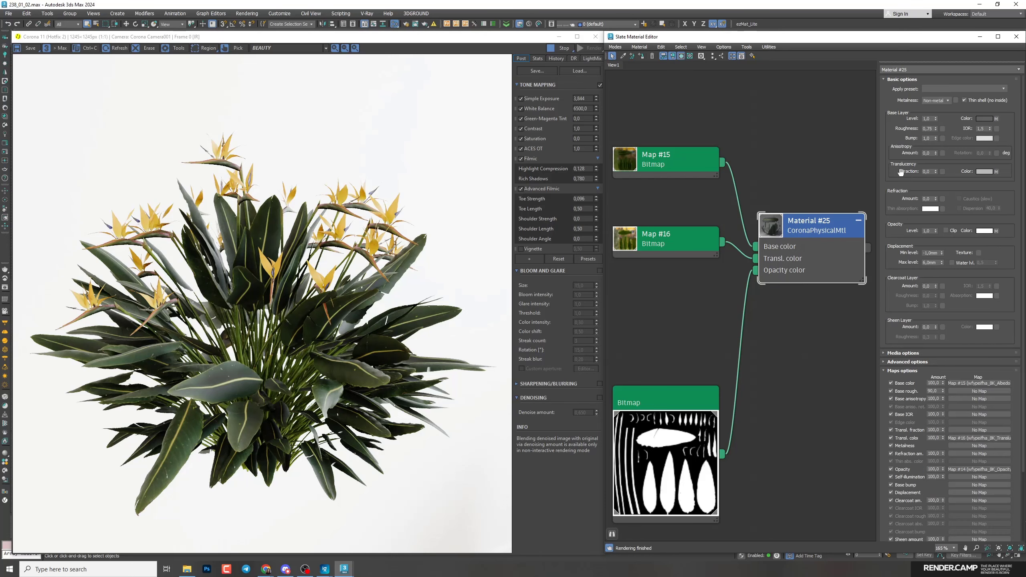
pyautogui.doubleClick(933, 171)
pyautogui.write('0,4')
pyautogui.press('Return')
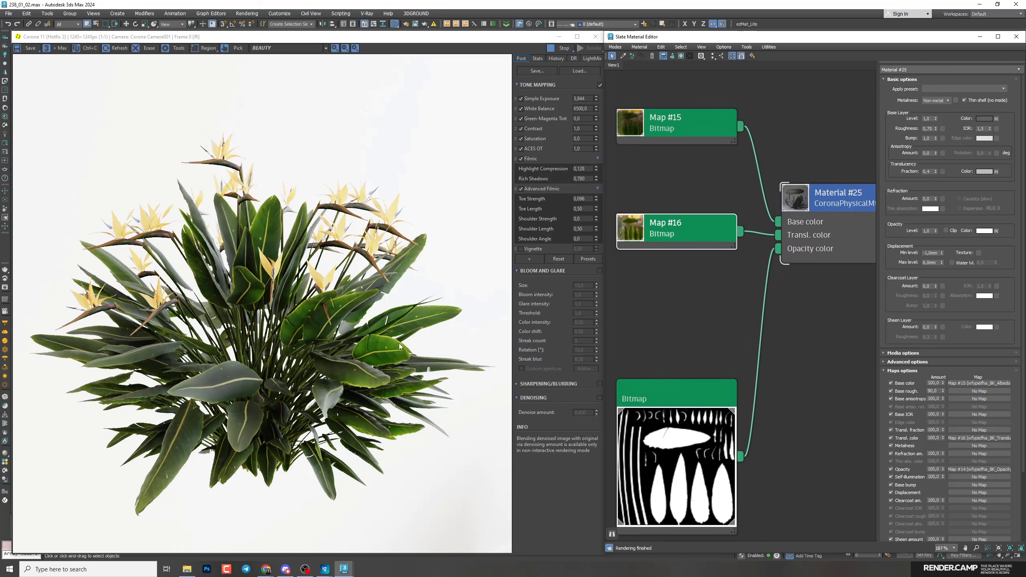
# Wrap the translucency link in a Color Correction map with hue shift -7,774 and Advanced lightness gamma.
pyautogui.rightClick(763, 234)
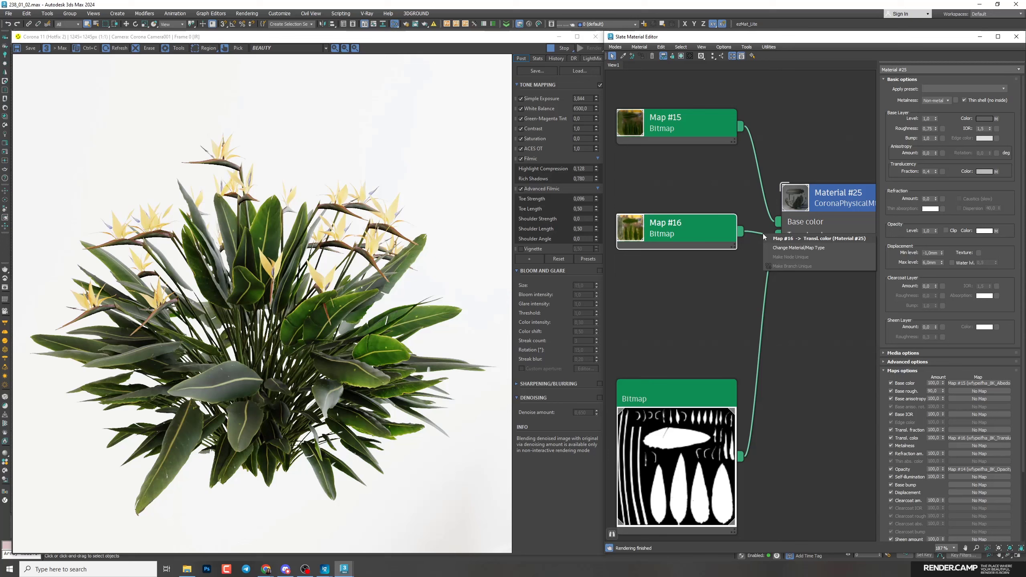
pyautogui.click(776, 247)
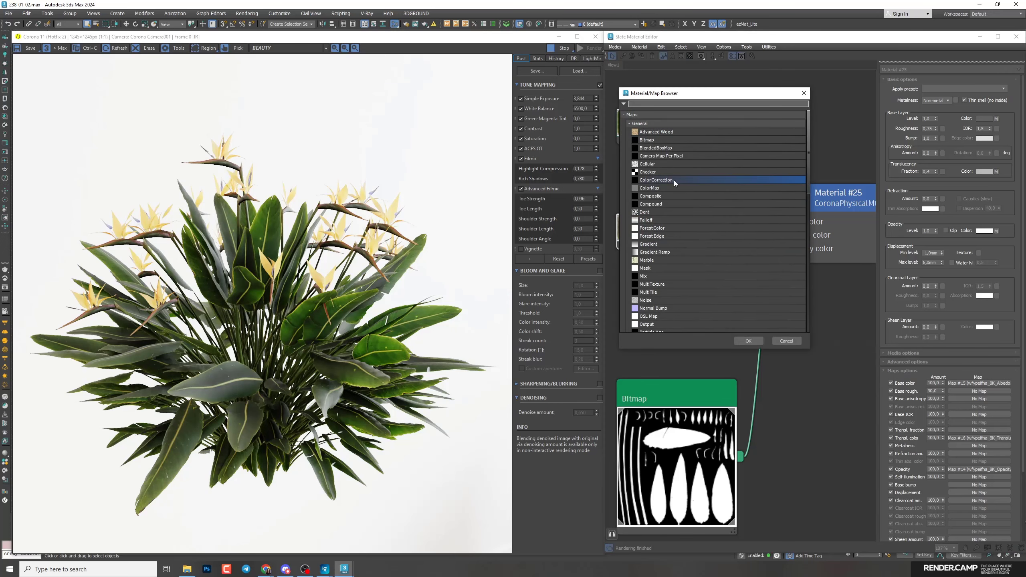
pyautogui.click(749, 341)
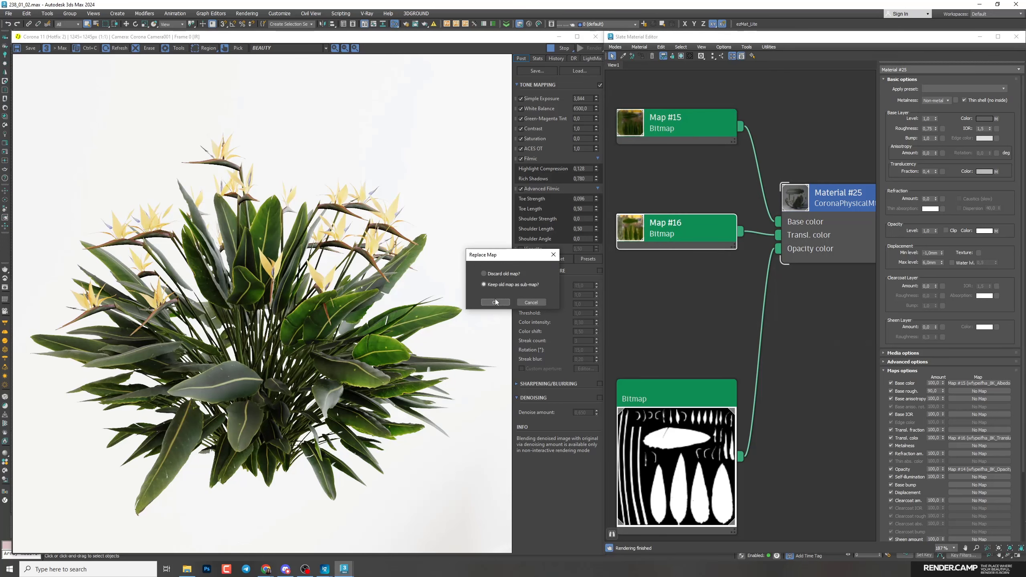
pyautogui.click(495, 302)
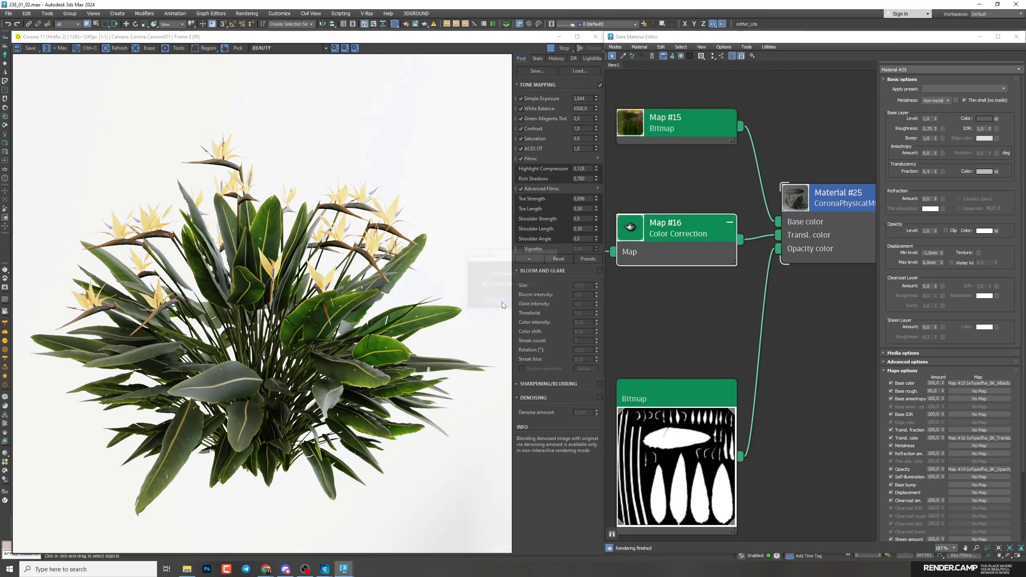
pyautogui.doubleClick(671, 234)
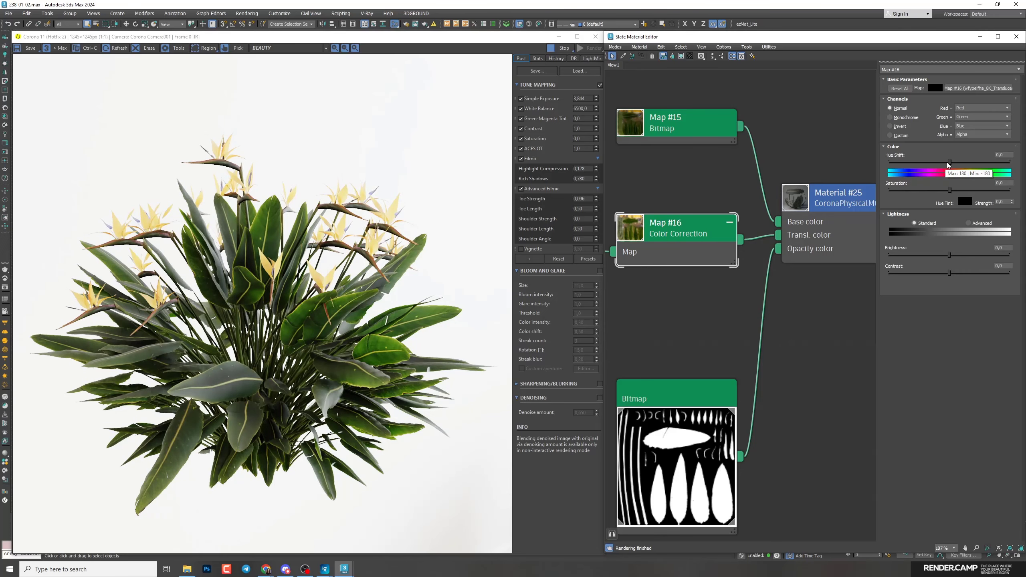
pyautogui.moveTo(951, 160); pyautogui.dragTo(948, 164)
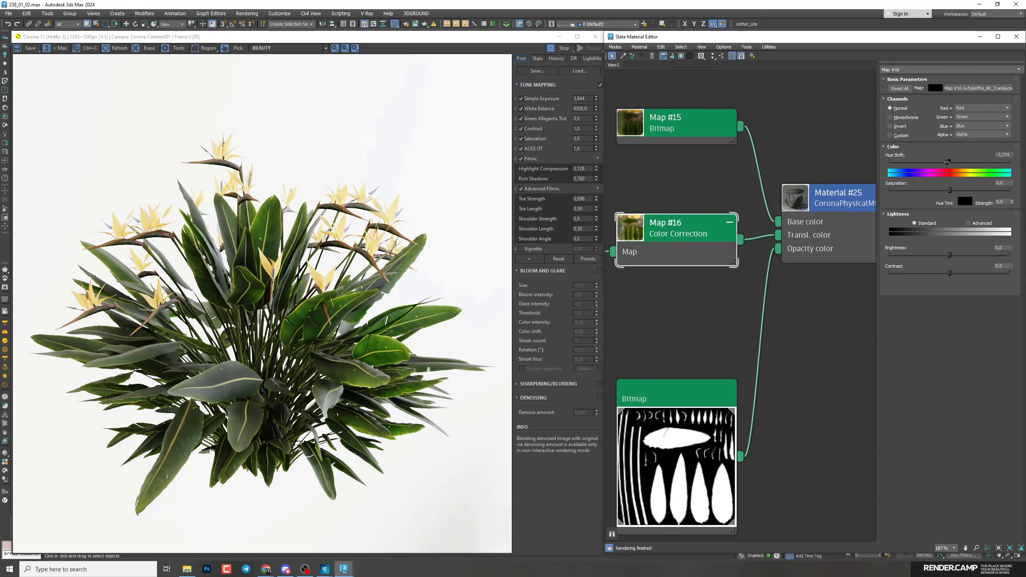
pyautogui.click(971, 225)
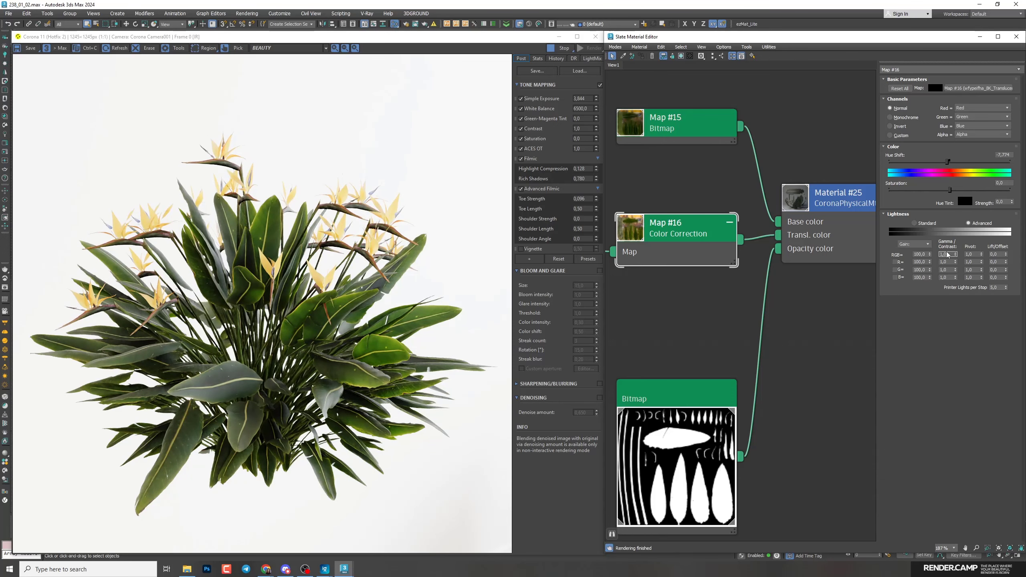
pyautogui.press('Return')
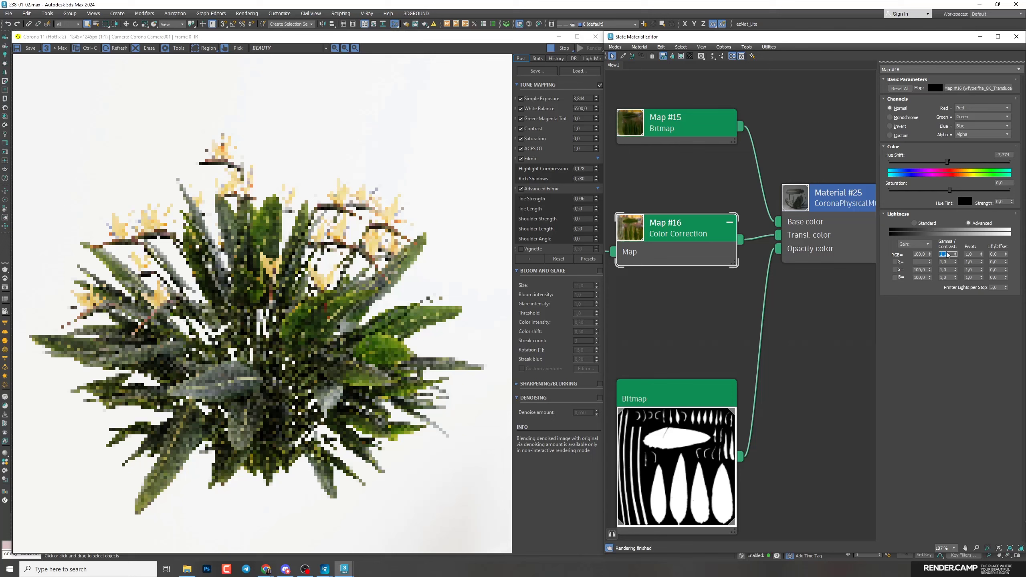
# Wire the Roughness bitmap to Material #25's Base rough. and set that map amount to 90.
pyautogui.hotkey('alt', 'Tab')
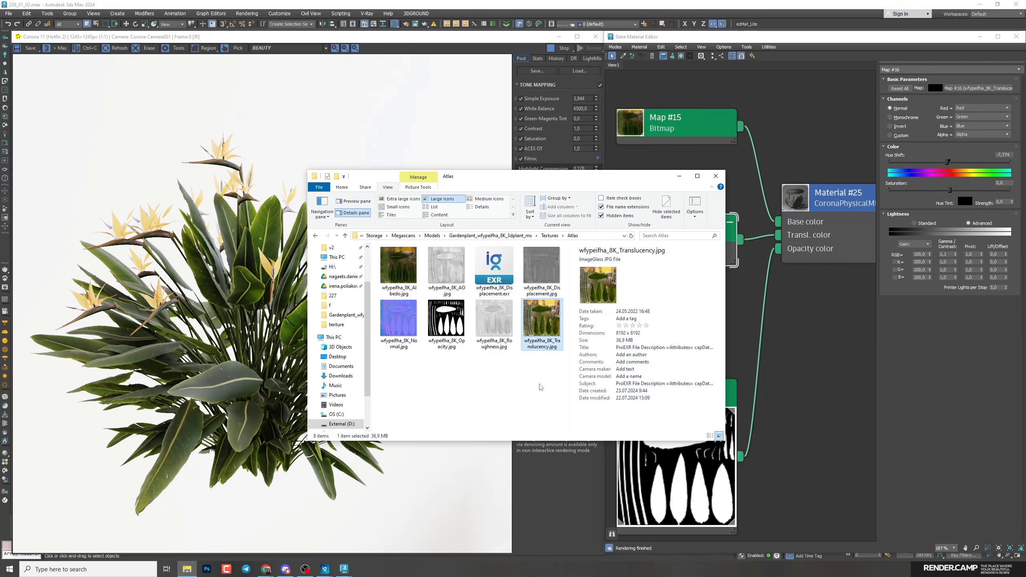
pyautogui.moveTo(494, 324); pyautogui.dragTo(794, 370)
pyautogui.moveTo(741, 186); pyautogui.dragTo(781, 237)
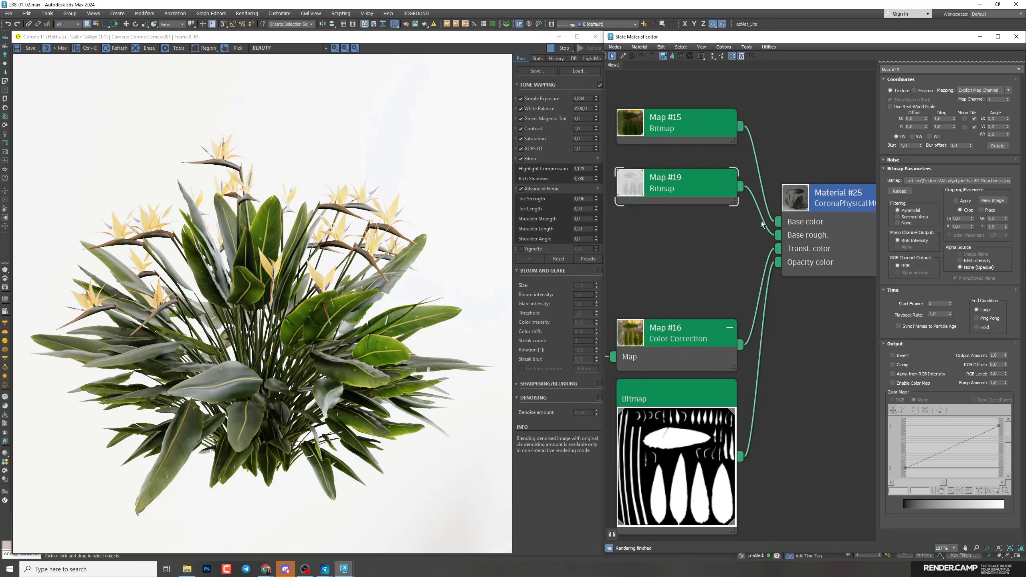
pyautogui.doubleClick(845, 202)
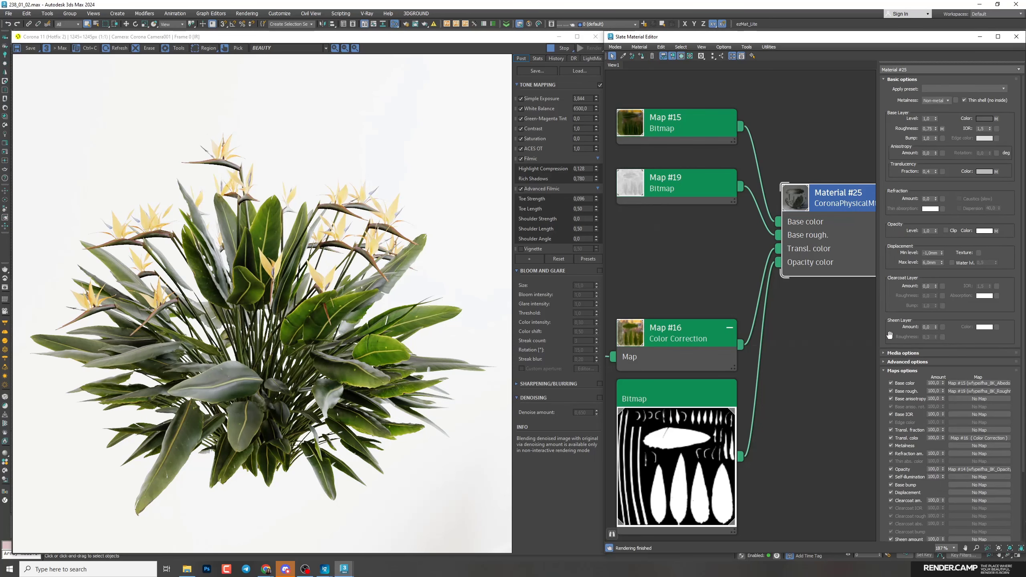
pyautogui.doubleClick(934, 391)
pyautogui.write('90')
pyautogui.press('Return')
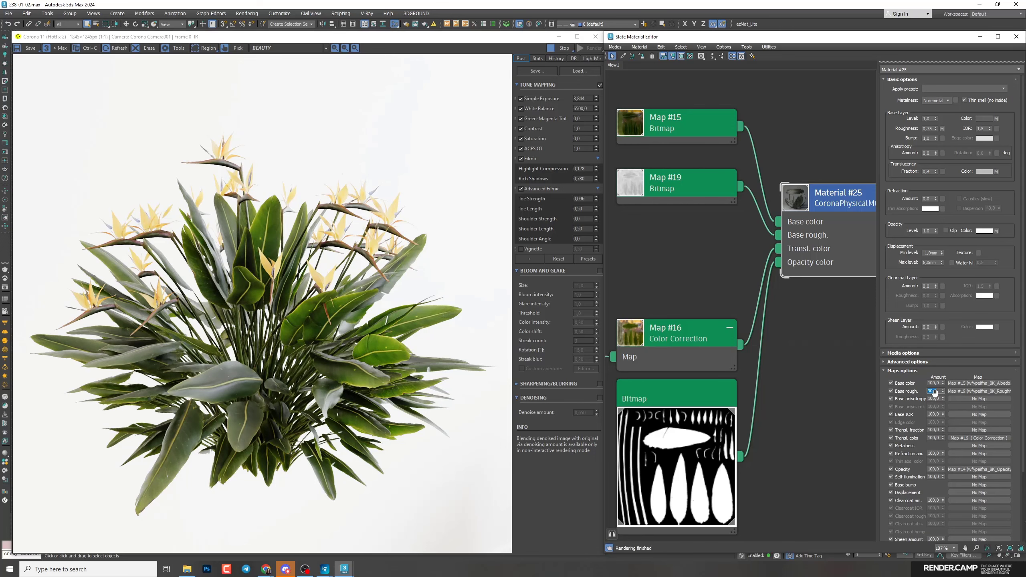
# Route Normal.jpg through CoronaNormal Map #21 into Base bump with strength multiplier 0,7.
pyautogui.hotkey('alt', 'Tab')
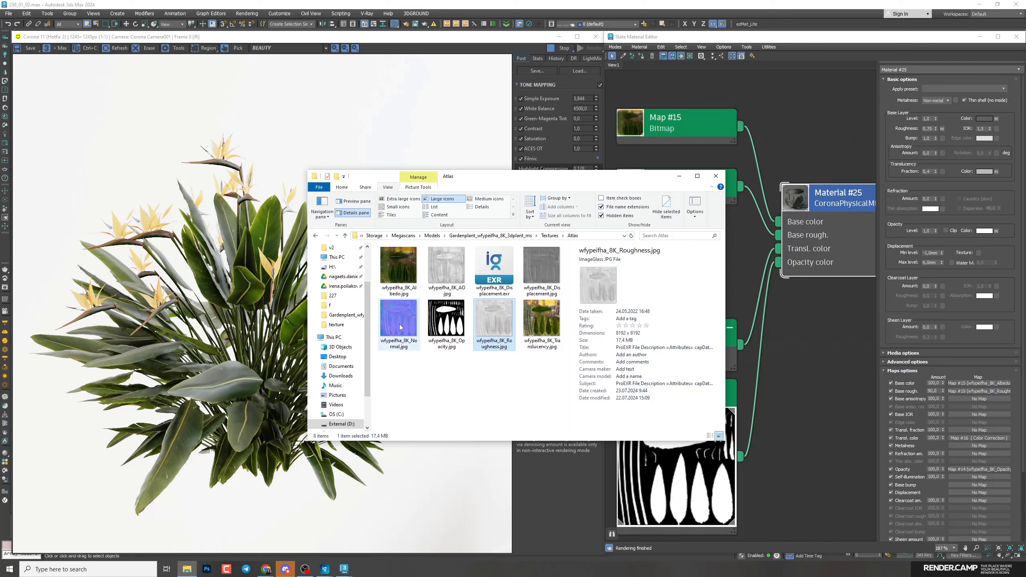
pyautogui.moveTo(604, 334); pyautogui.dragTo(711, 304)
pyautogui.moveTo(725, 315)
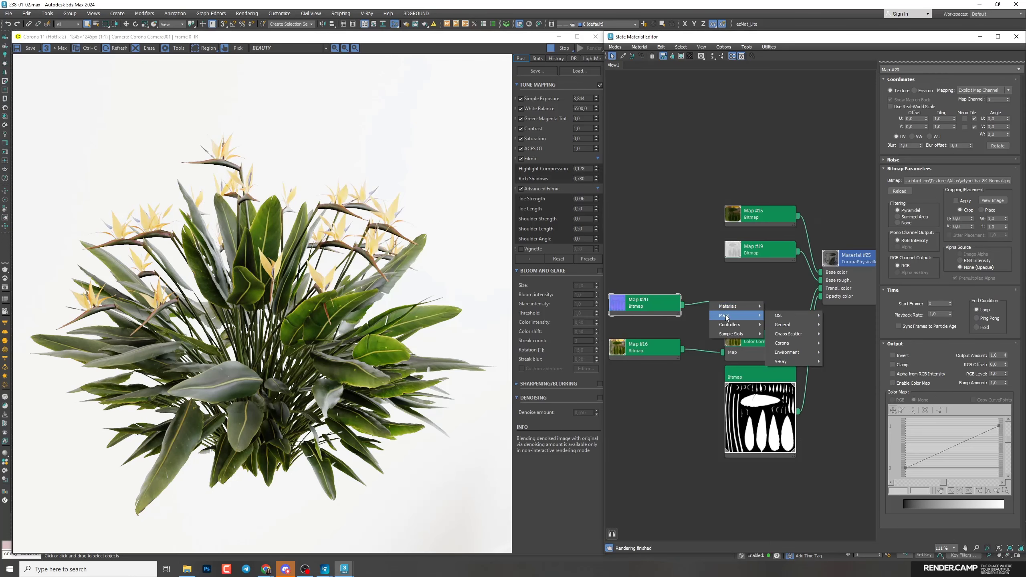
pyautogui.moveTo(794, 343)
pyautogui.click(847, 463)
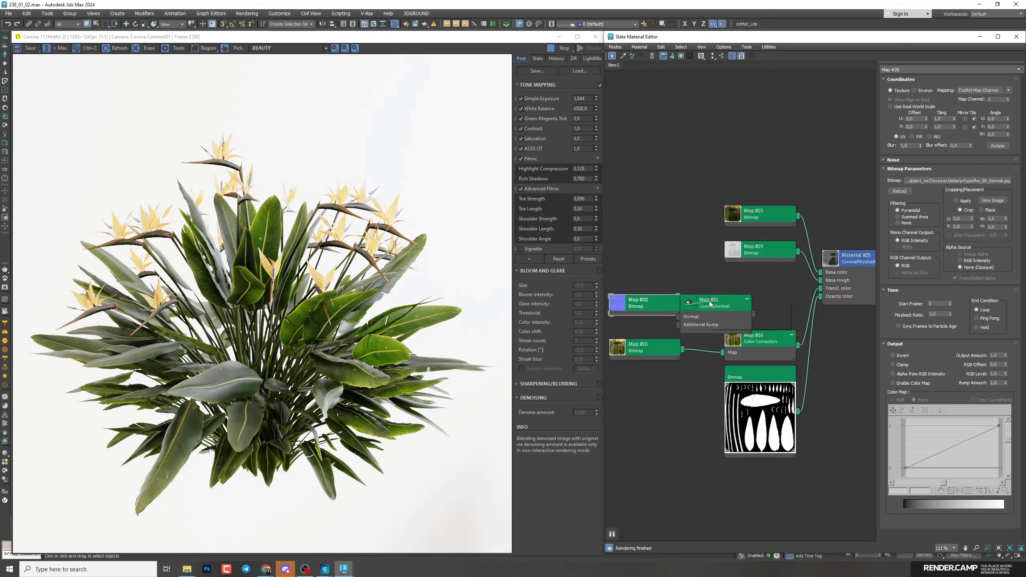
pyautogui.click(727, 316)
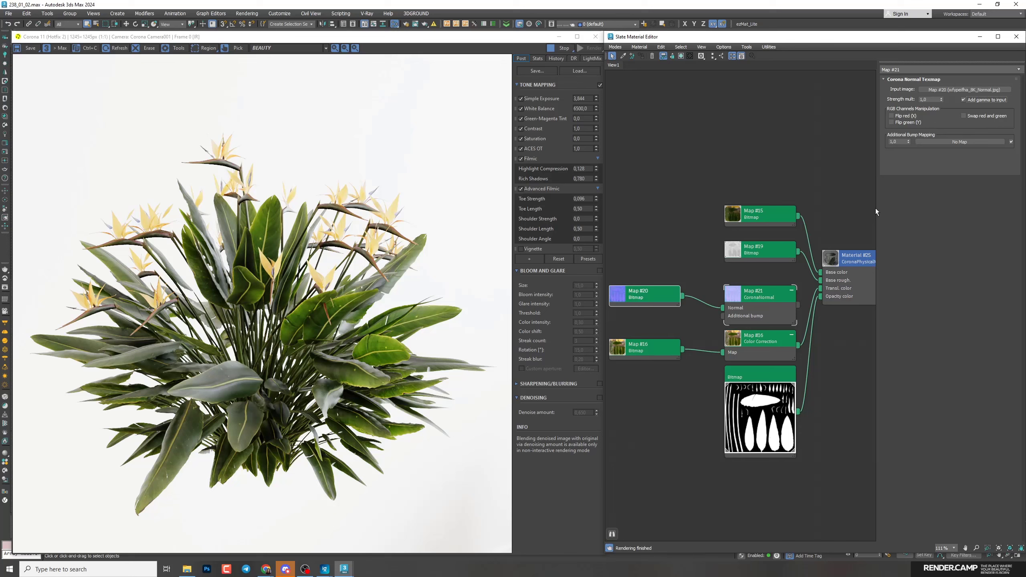
pyautogui.moveTo(799, 304); pyautogui.dragTo(821, 376)
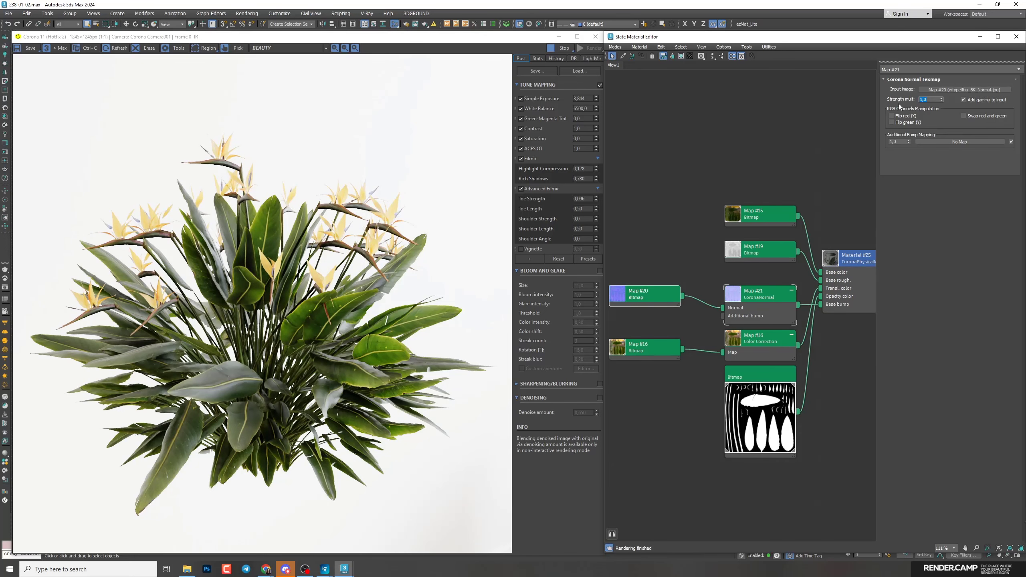
pyautogui.write('0,7')
pyautogui.click(186, 569)
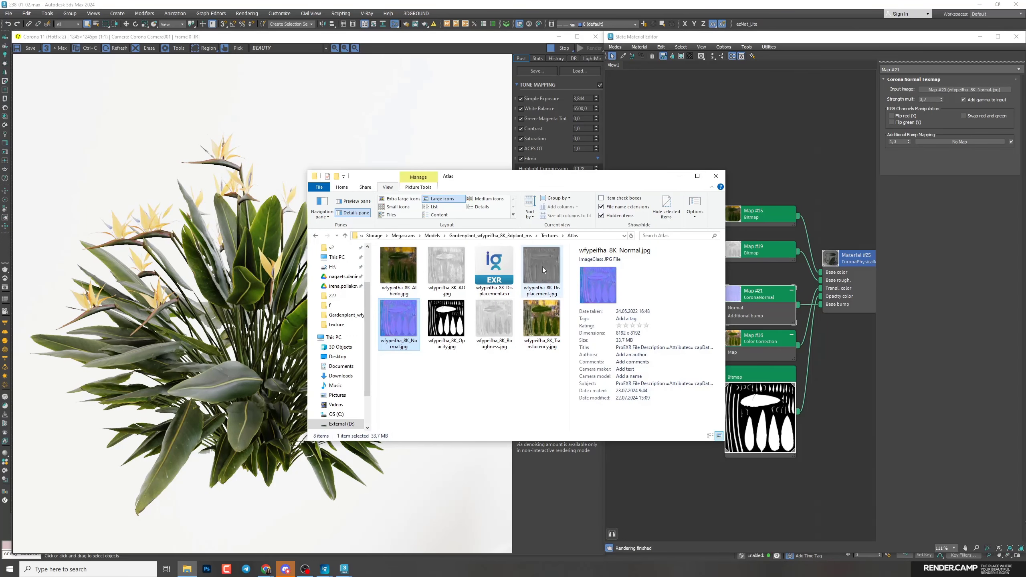
# Connect the Displacement bitmap to Material #25's Displace slot and set displacement min level to -1,0 mm.
pyautogui.moveTo(542, 266); pyautogui.dragTo(826, 348)
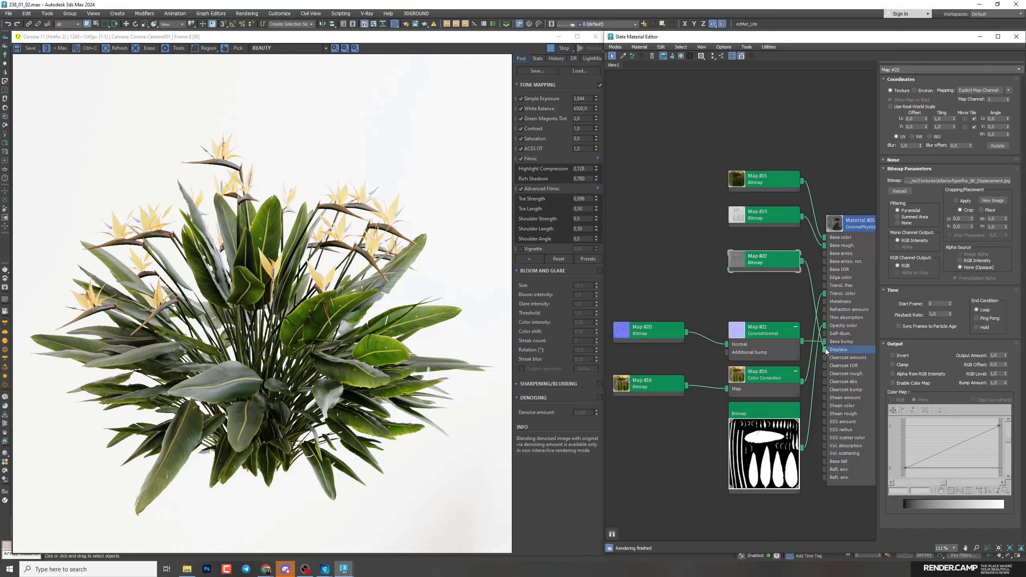
pyautogui.press('h')
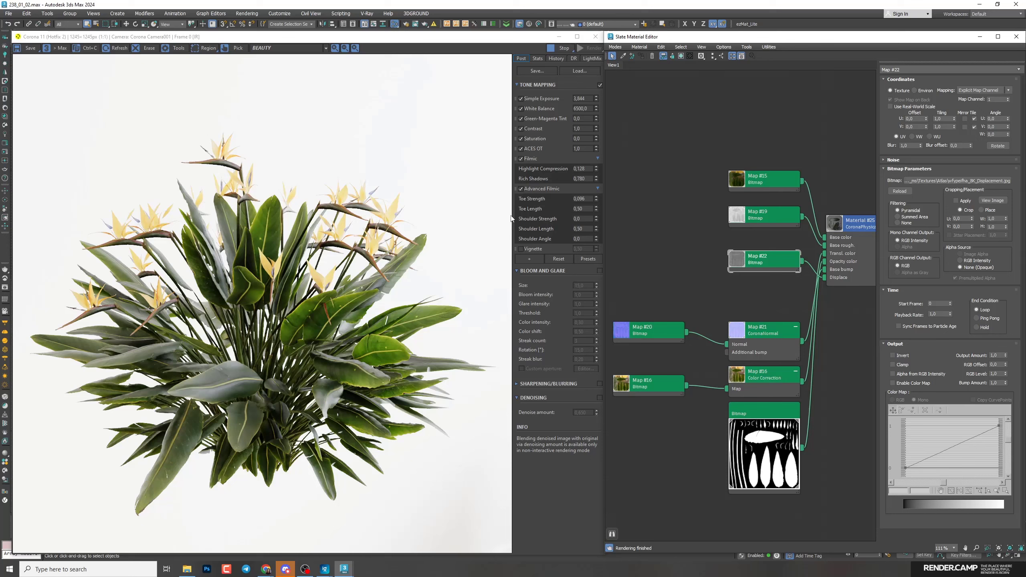
pyautogui.click(860, 225)
pyautogui.doubleClick(859, 223)
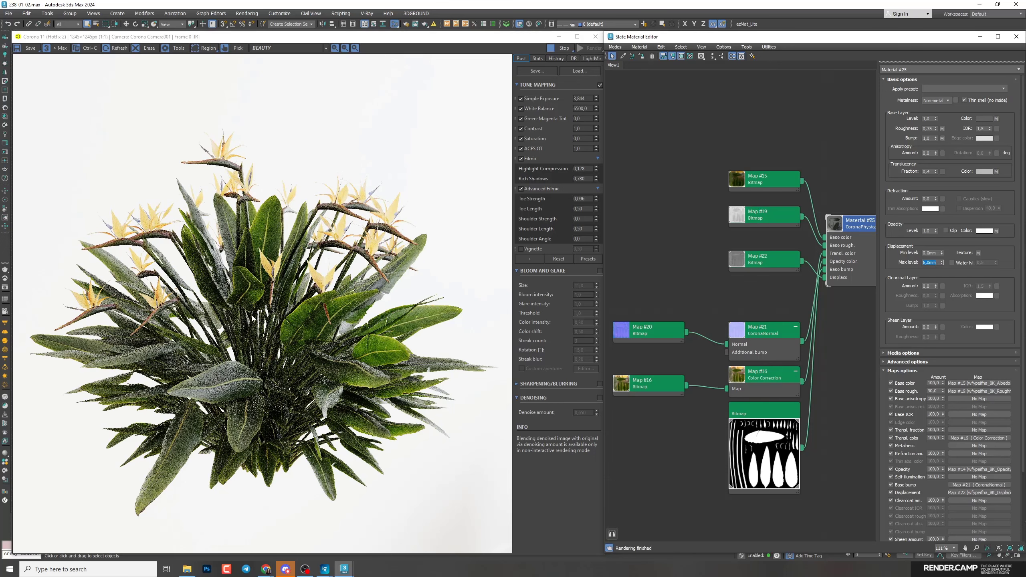
pyautogui.click(933, 252)
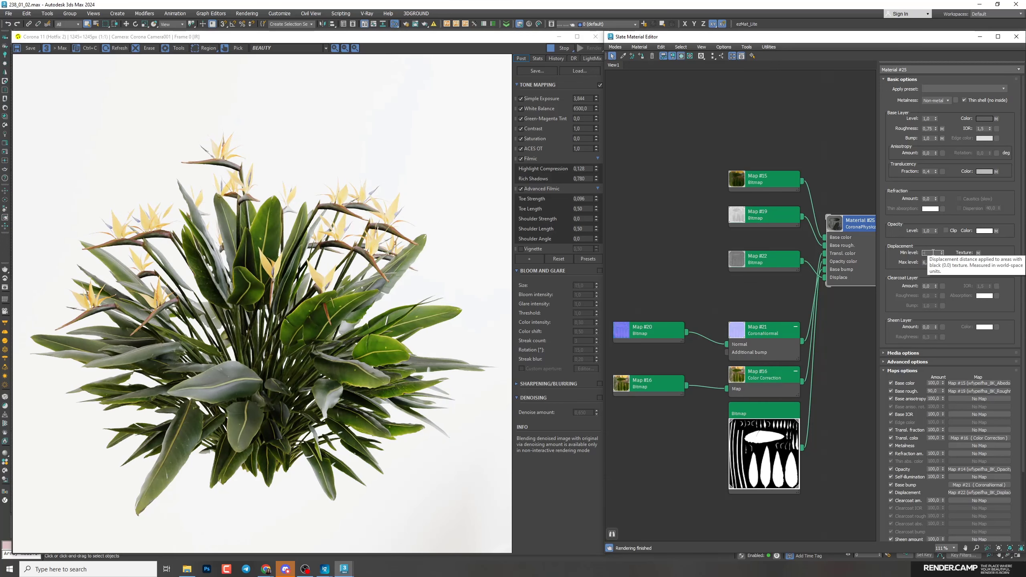
pyautogui.write('-1')
pyautogui.press('Return')
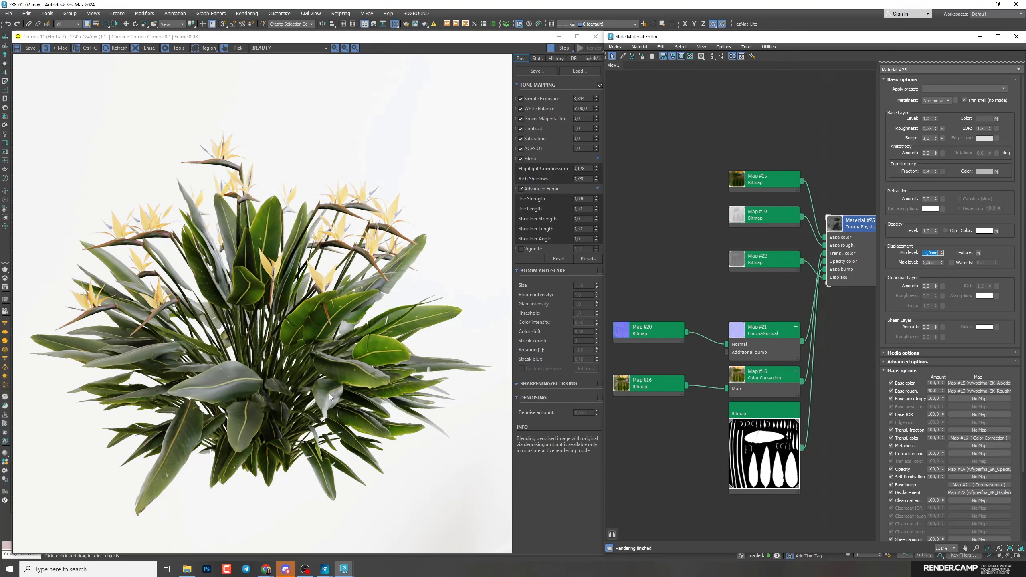
pyautogui.hotkey('alt', 'Tab')
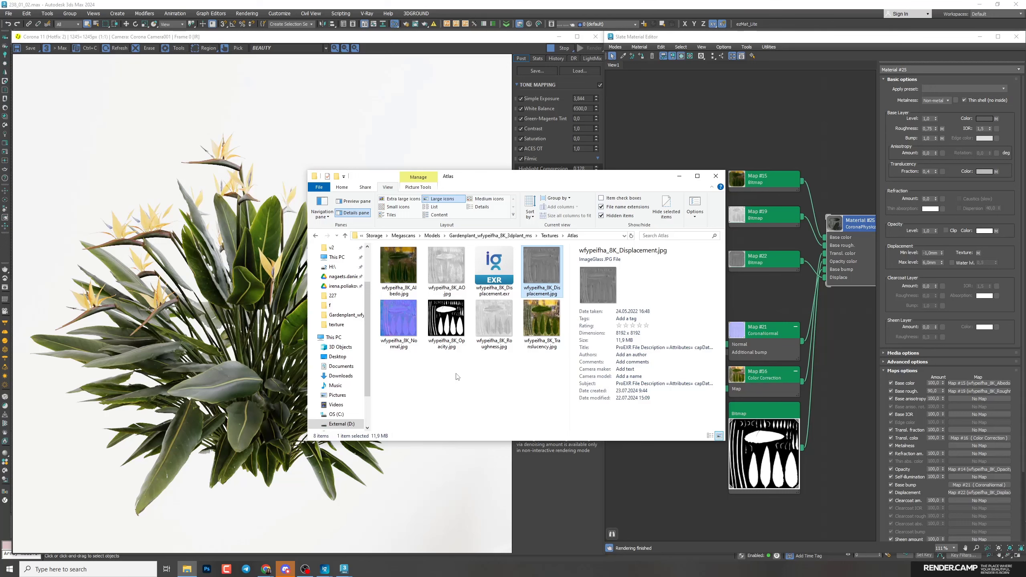
# Bring in AO.jpg and insert a Composite map on the albedo connection, keeping the albedo bitmap as sub-map.
pyautogui.click(447, 267)
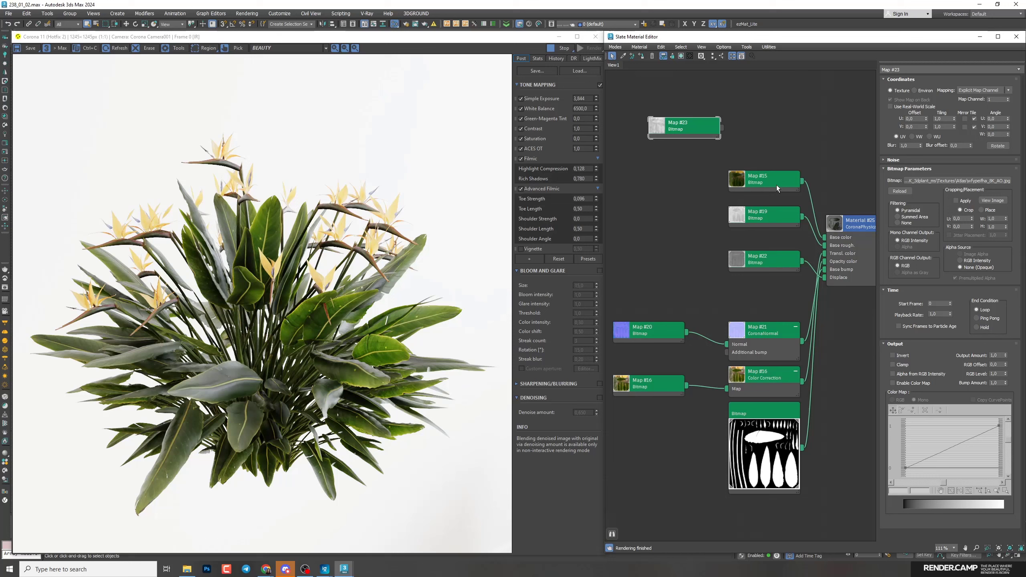
pyautogui.rightClick(810, 193)
pyautogui.click(823, 206)
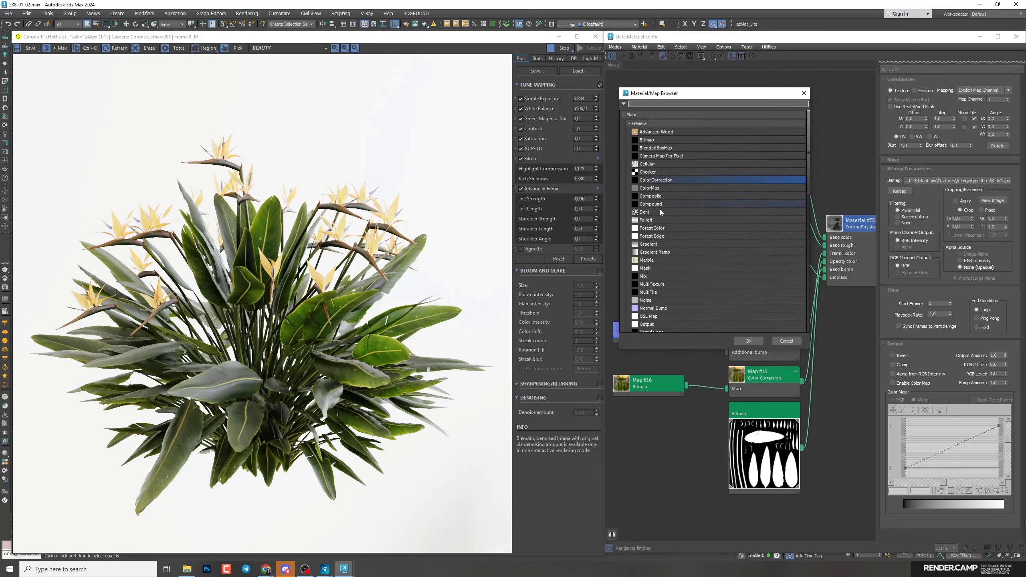
pyautogui.click(653, 204)
pyautogui.click(749, 341)
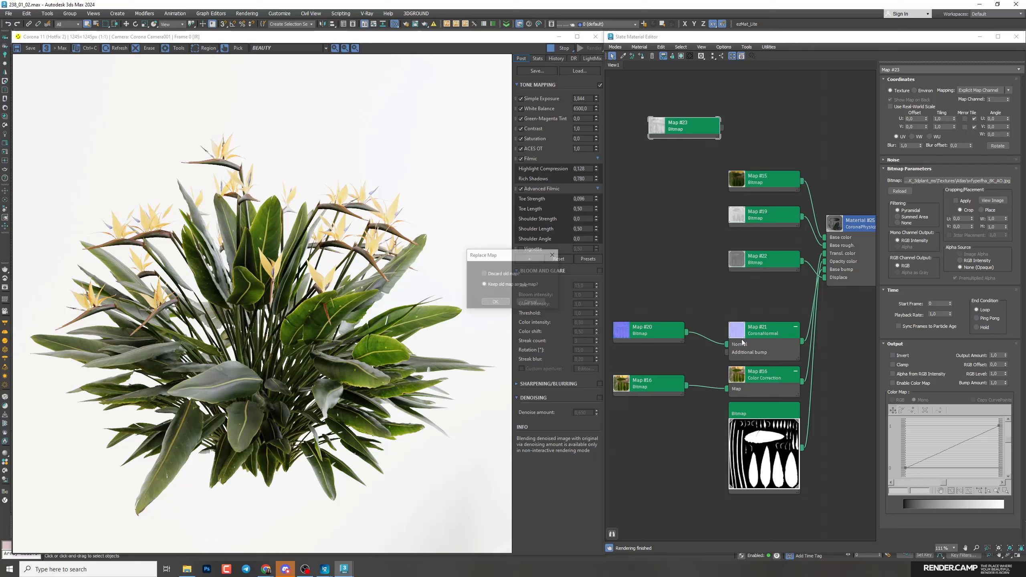
pyautogui.click(495, 302)
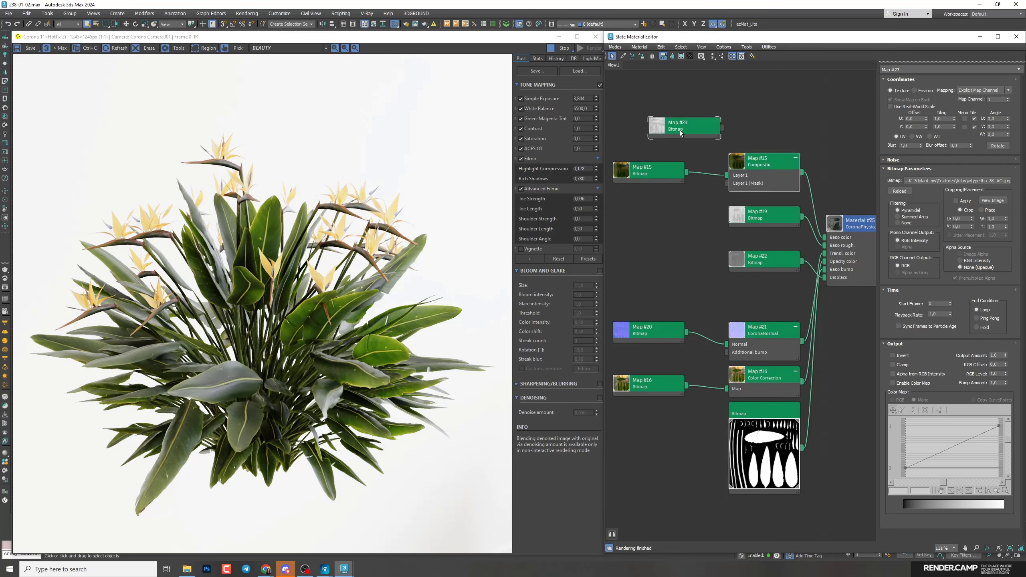
pyautogui.moveTo(680, 130); pyautogui.dragTo(726, 184)
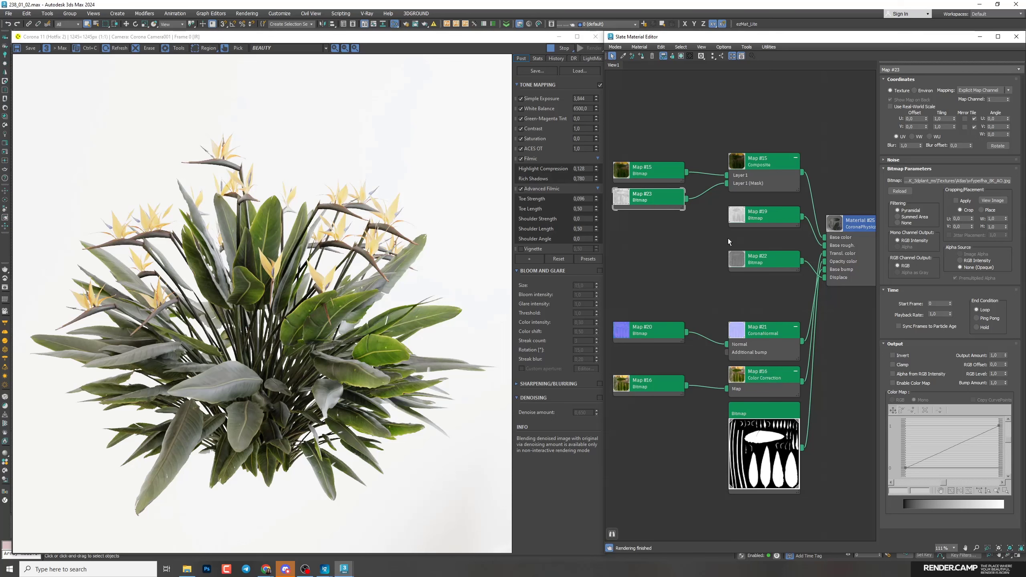
# Enable Color Map on Map #23 and raise its curve with a Bezier-smooth midpoint.
pyautogui.click(893, 383)
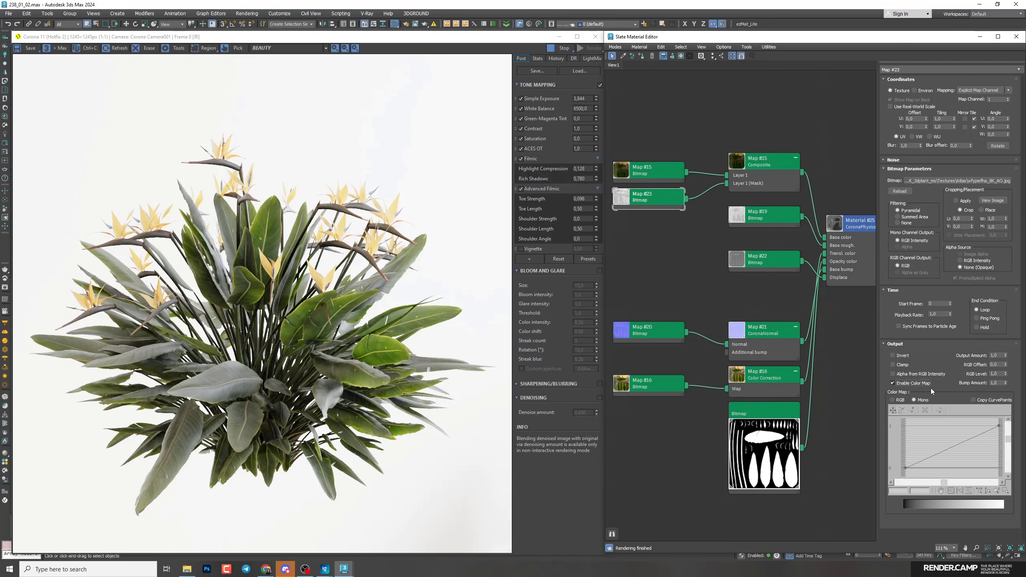
pyautogui.click(911, 409)
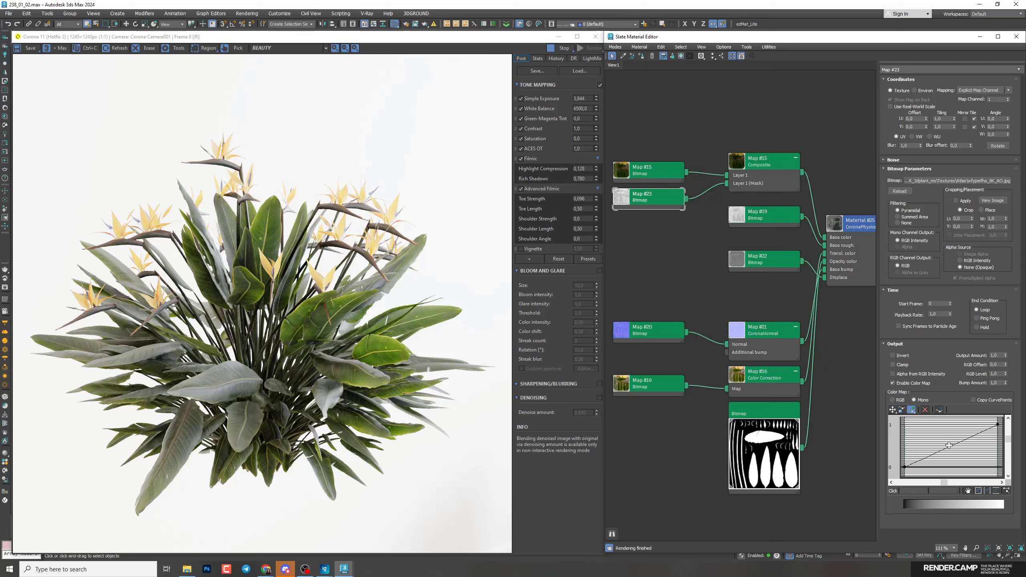
pyautogui.click(949, 445)
pyautogui.rightClick(950, 446)
pyautogui.click(981, 461)
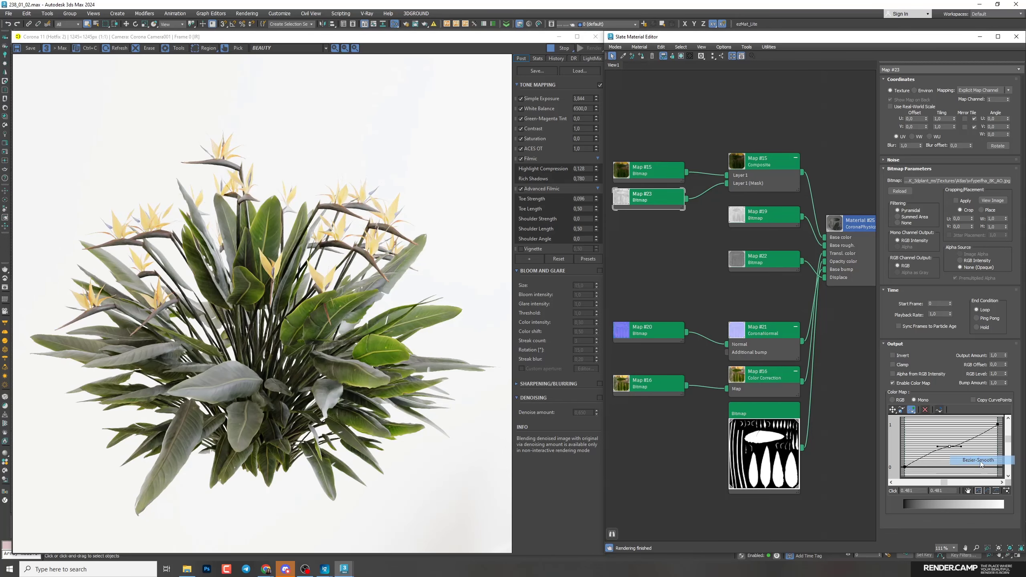
pyautogui.click(893, 410)
pyautogui.moveTo(961, 446); pyautogui.dragTo(942, 440)
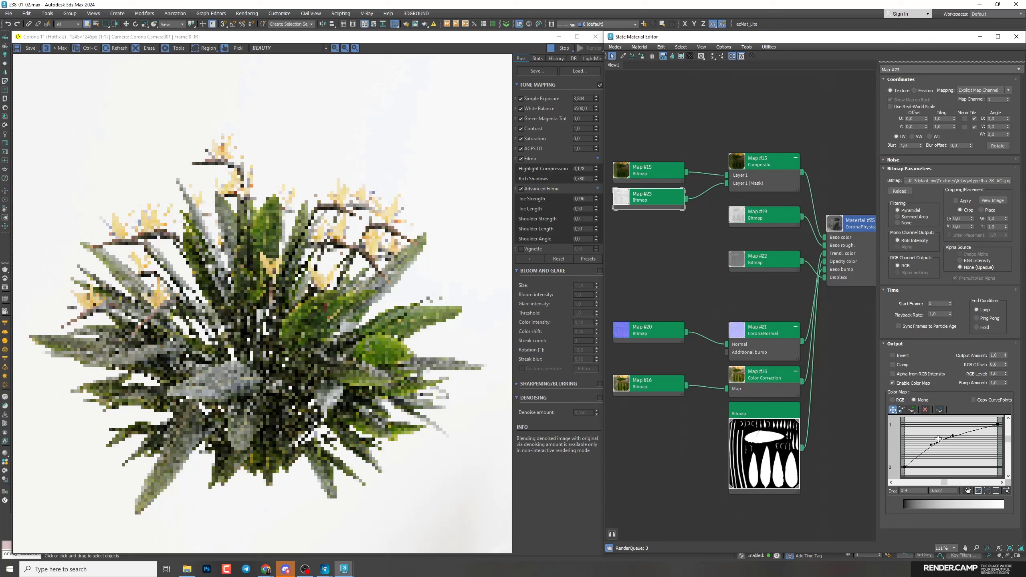